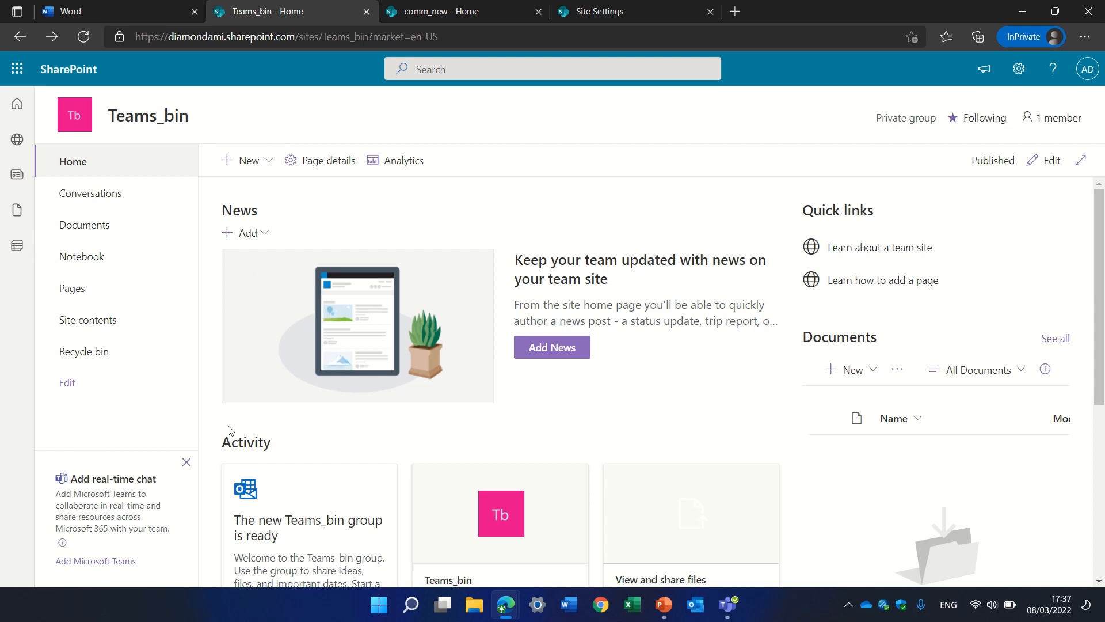
Look at the editable entries of the Teams_bin site navigation and leave the editor without changes
left_click(67, 385)
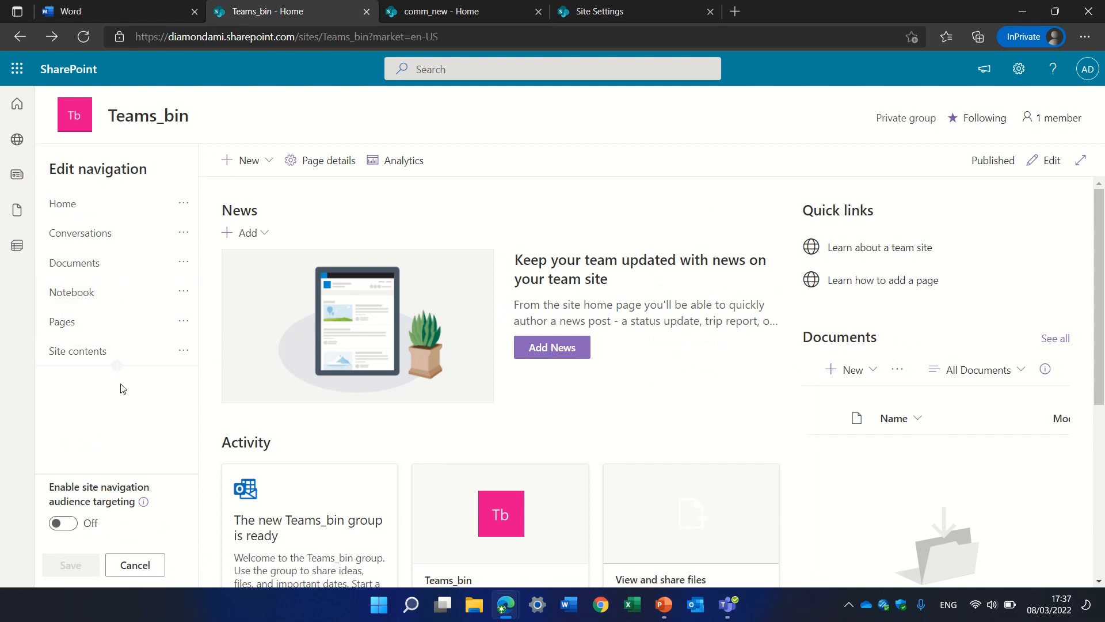
left_click(147, 566)
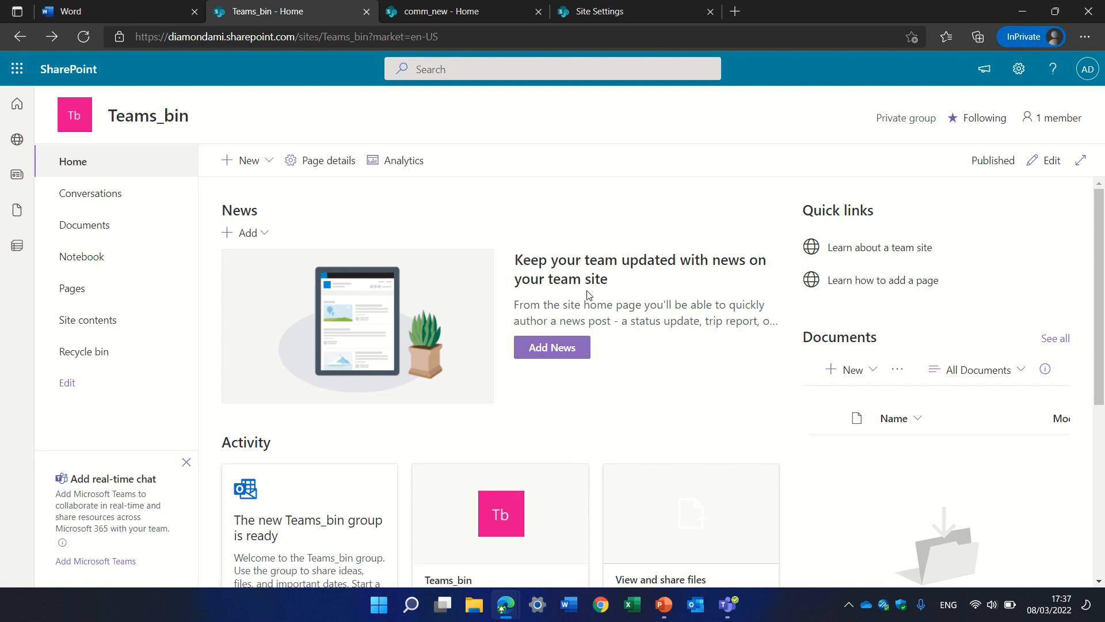
View the Teams_bin recycle bin through the site contents and return to the site's home page
left_click(1018, 71)
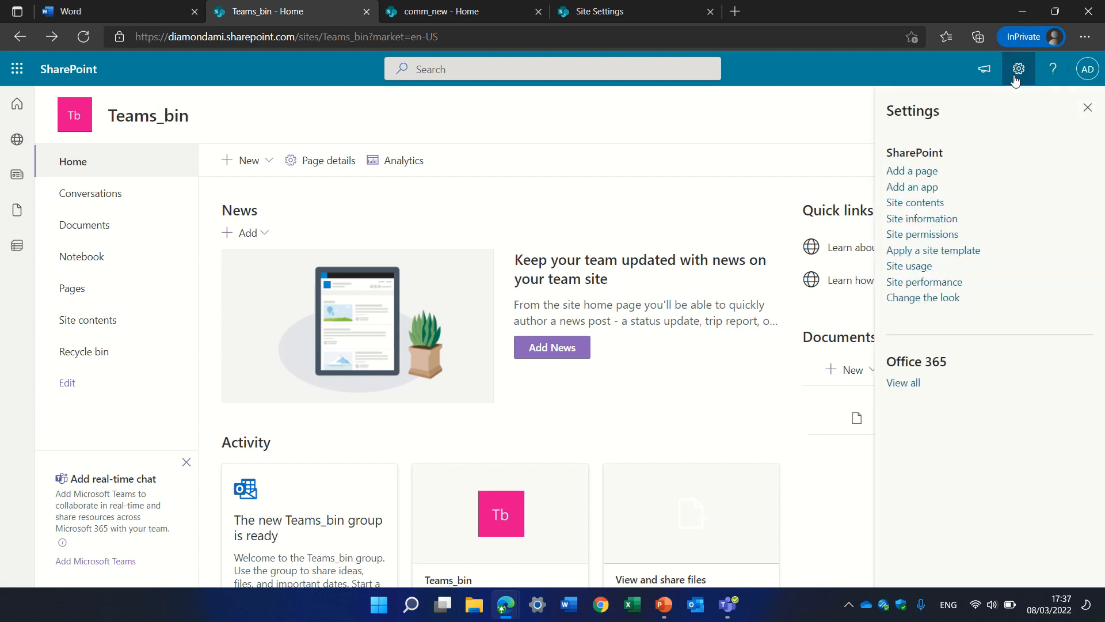
left_click(932, 204)
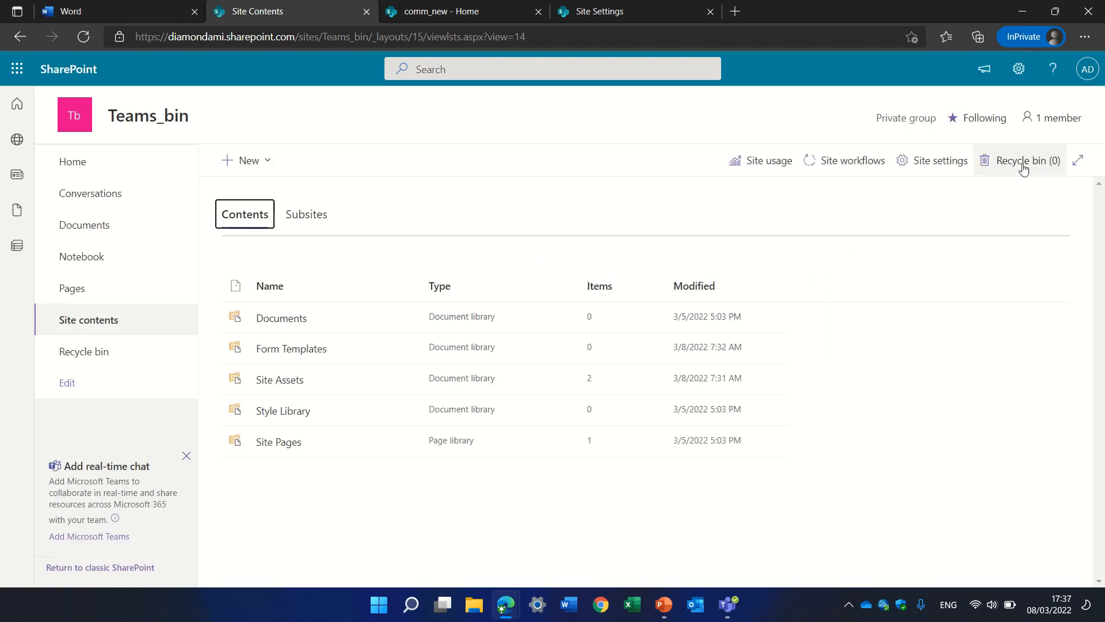
left_click(1024, 169)
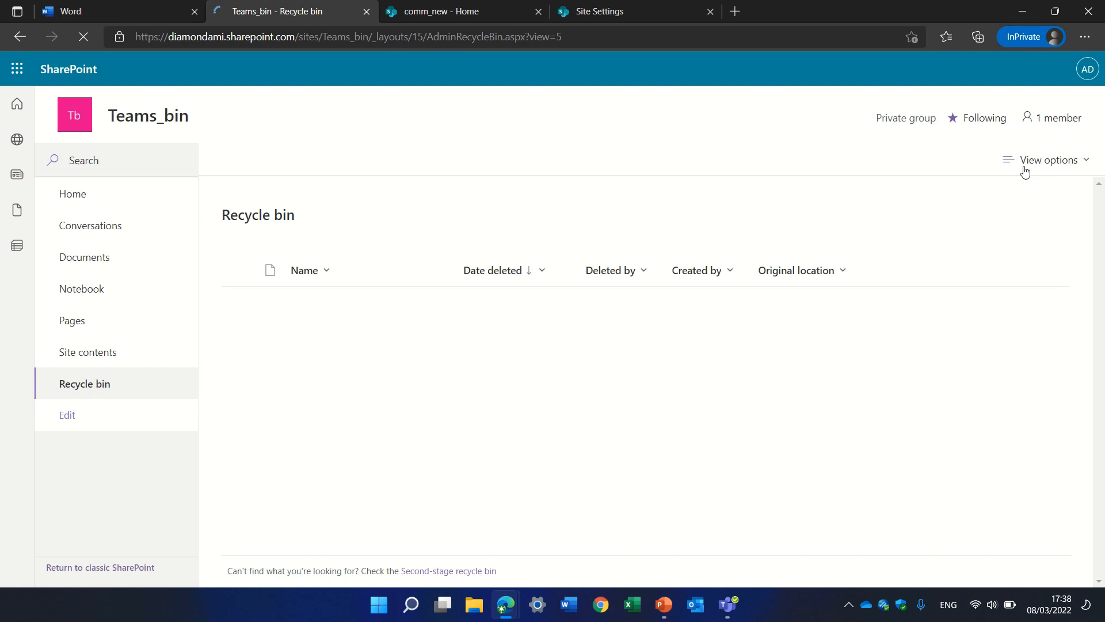
left_click(76, 198)
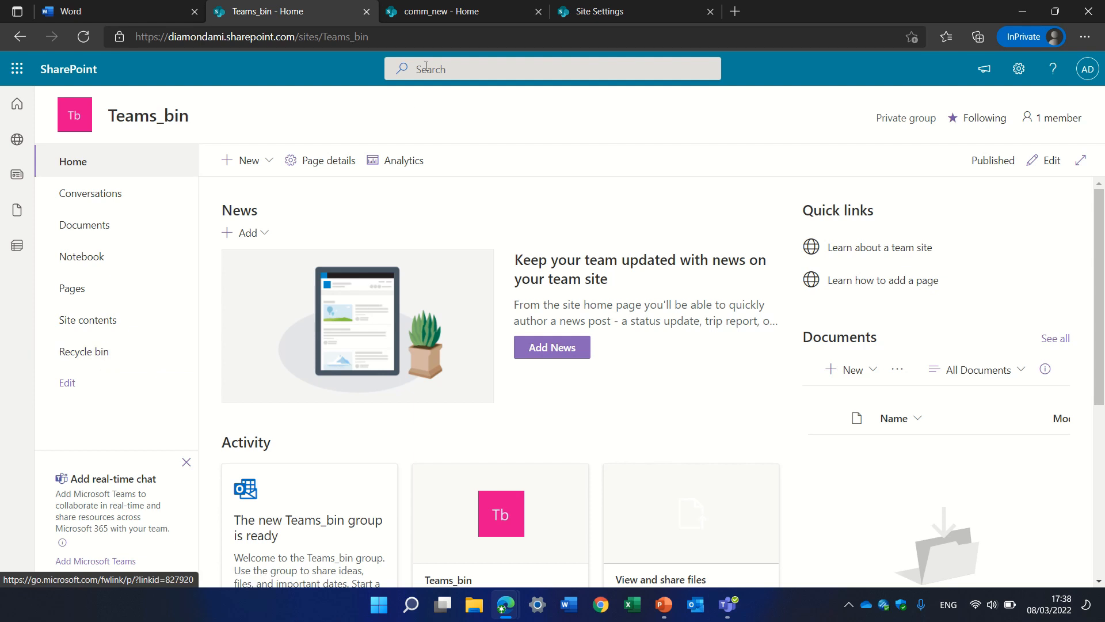
Look at the comm_new communication site's home page for comparison and return to the Teams_bin site
left_click(443, 17)
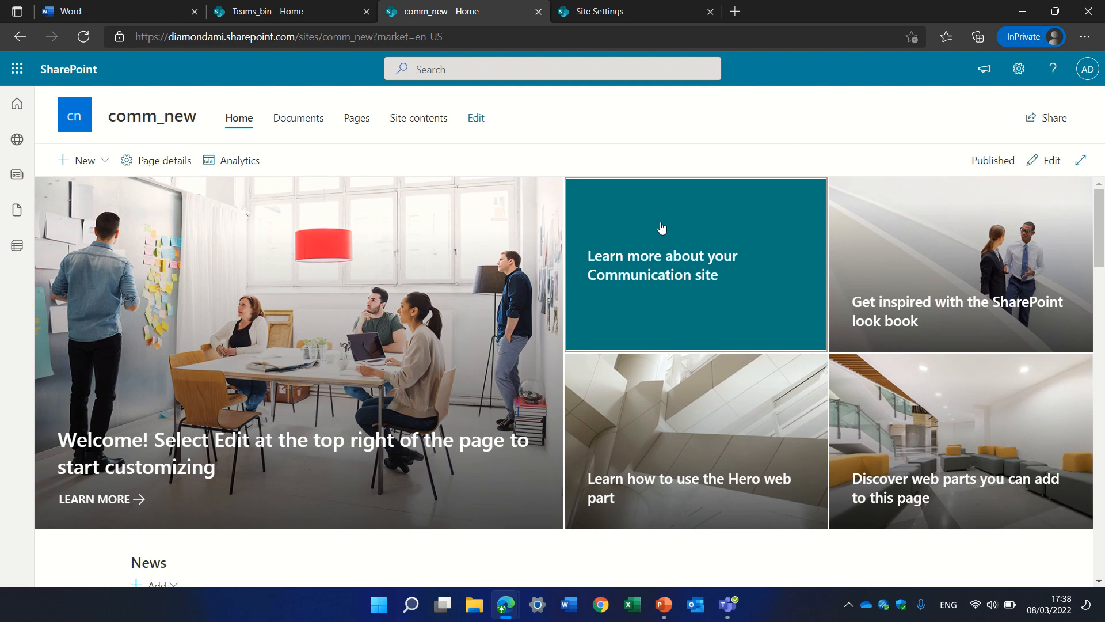
left_click(298, 11)
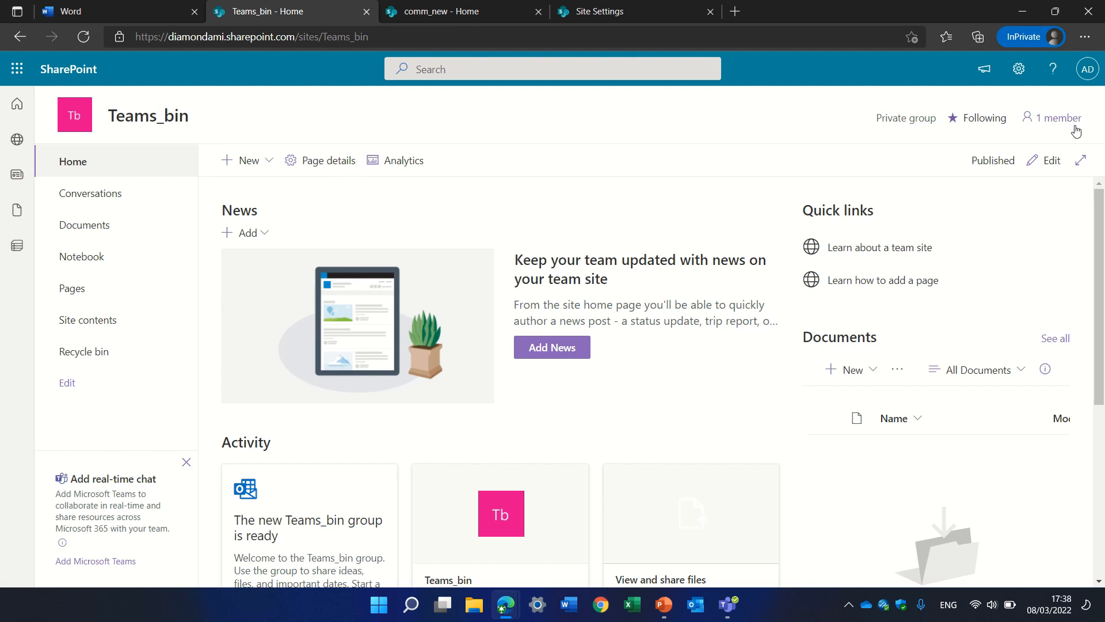
Open the Site Collection Features page from the Teams_bin site settings
left_click(1019, 68)
left_click(923, 204)
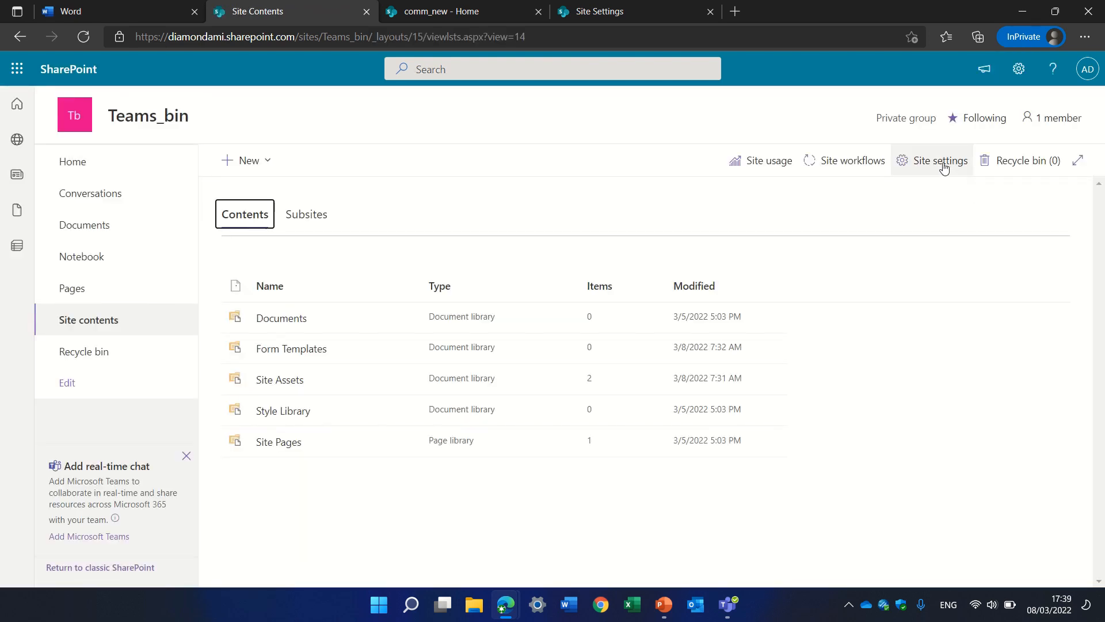
left_click(940, 161)
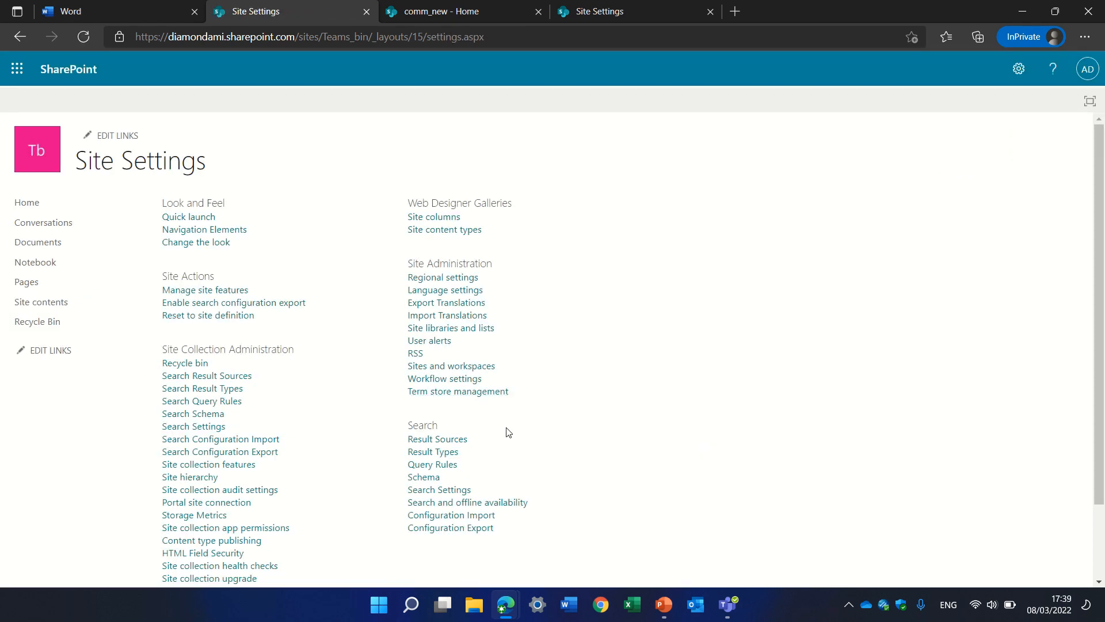
left_click(233, 471)
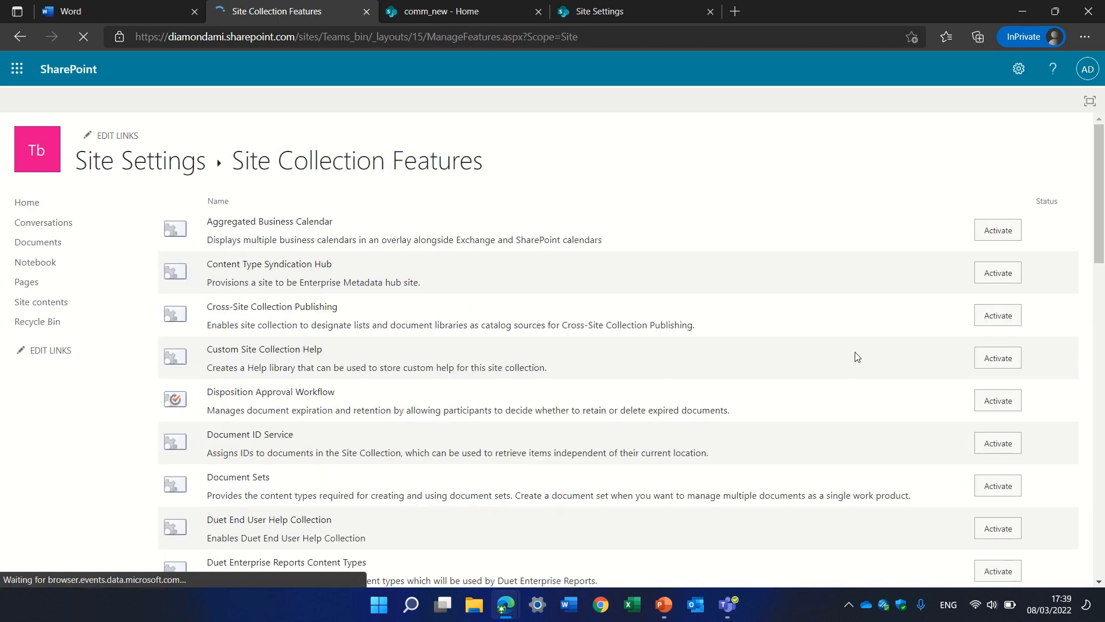
Search the feature list for "pub" and activate the SharePoint Server Publishing Infrastructure feature
key("ctrl+f")
type("in")
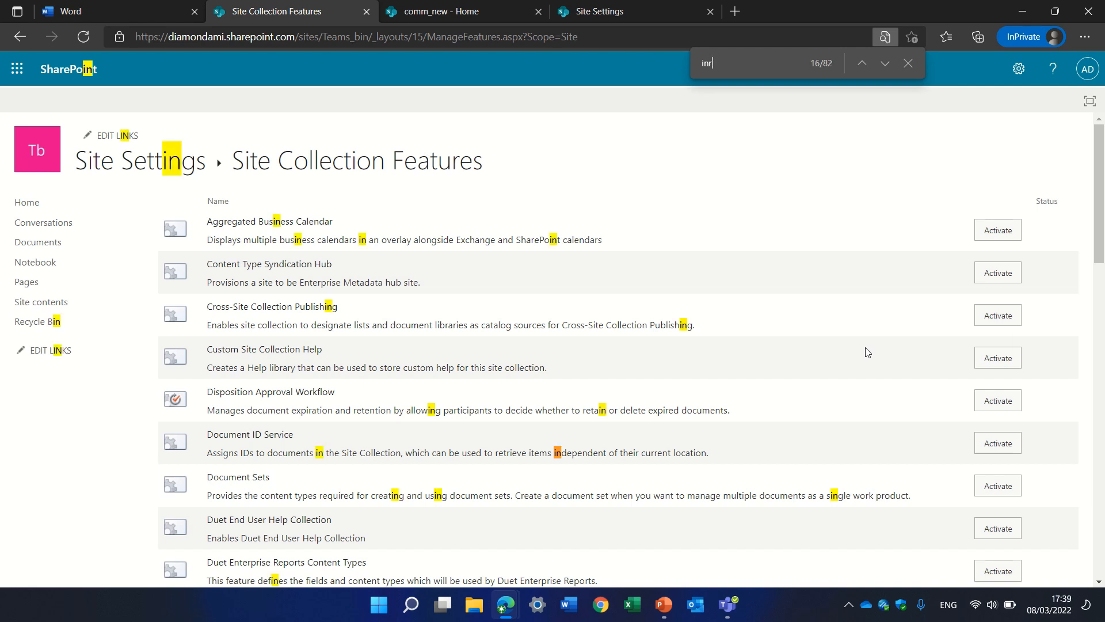
key("BackSpace")
key("BackSpace")
type("pub")
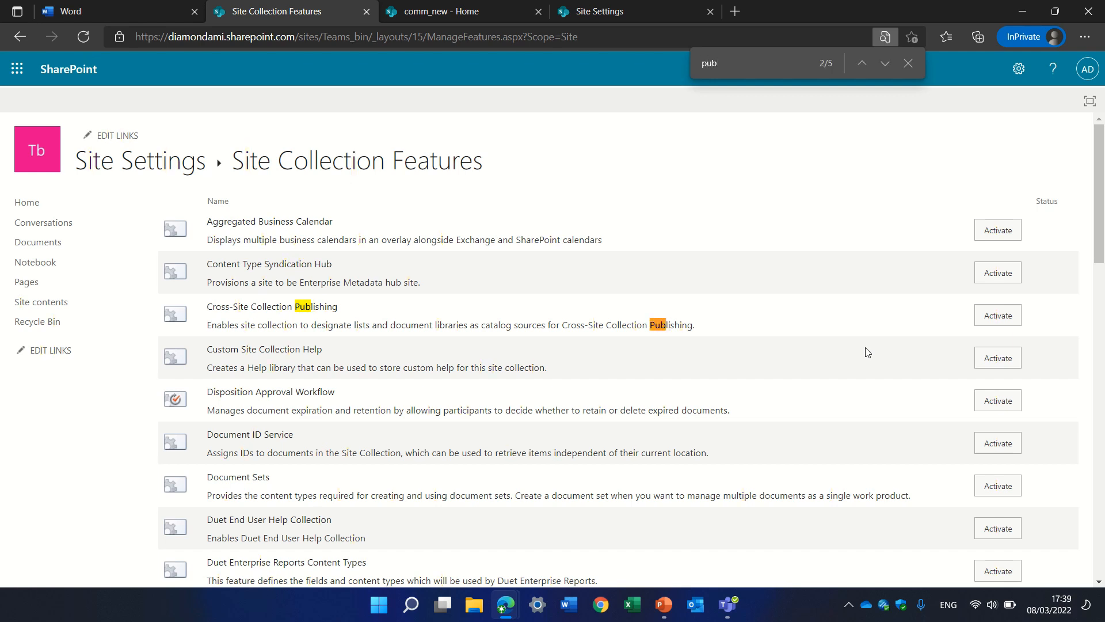
key("Return")
key("Return")
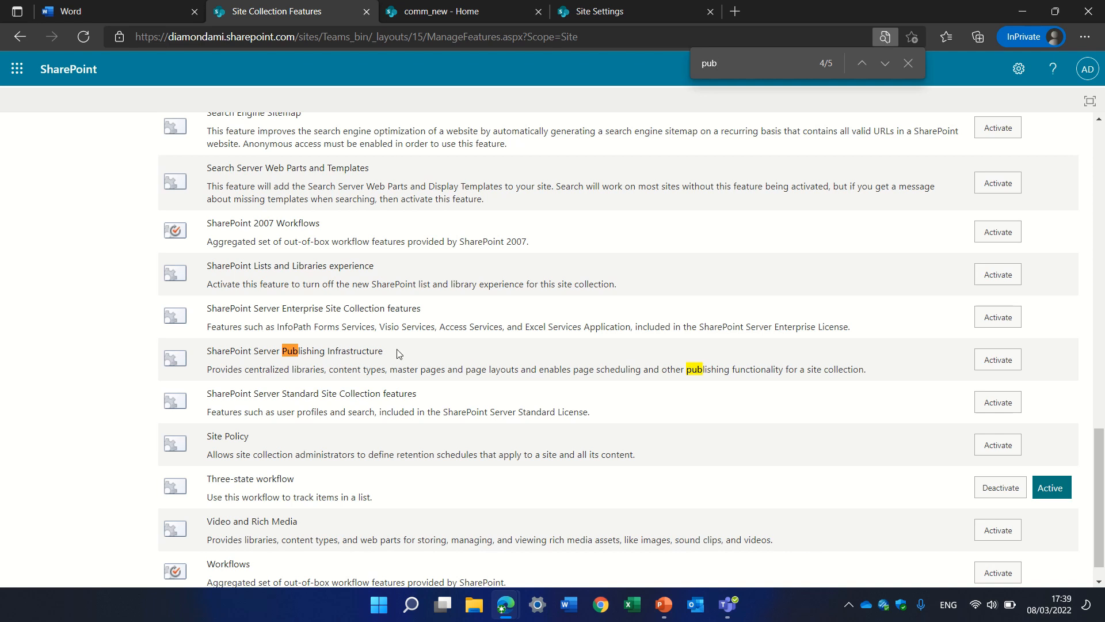
left_click(1009, 365)
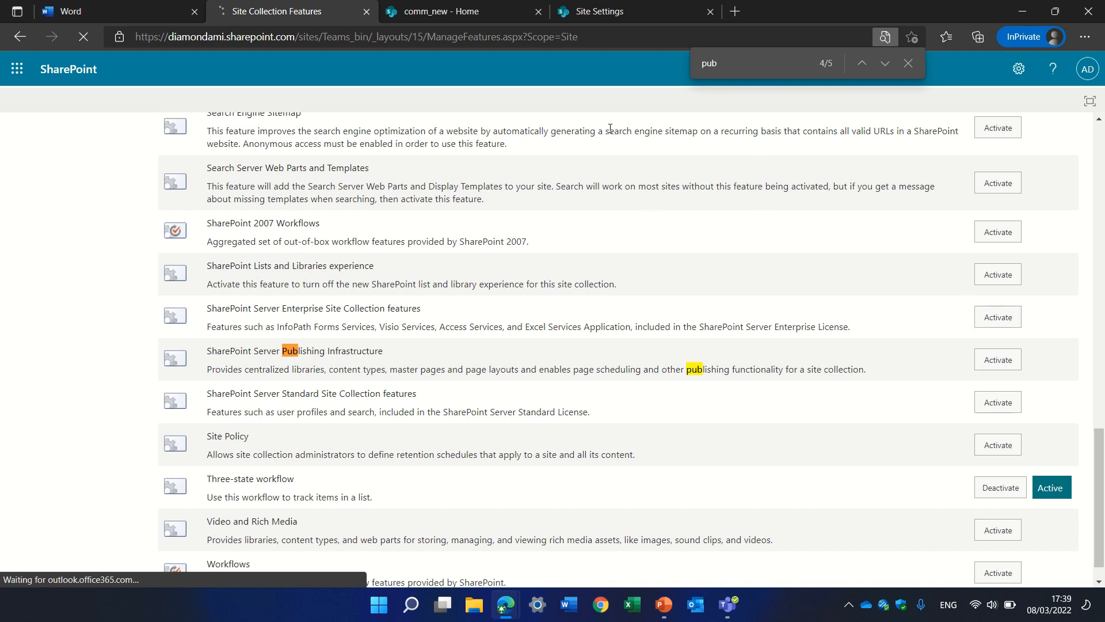
mouse_move(479, 5)
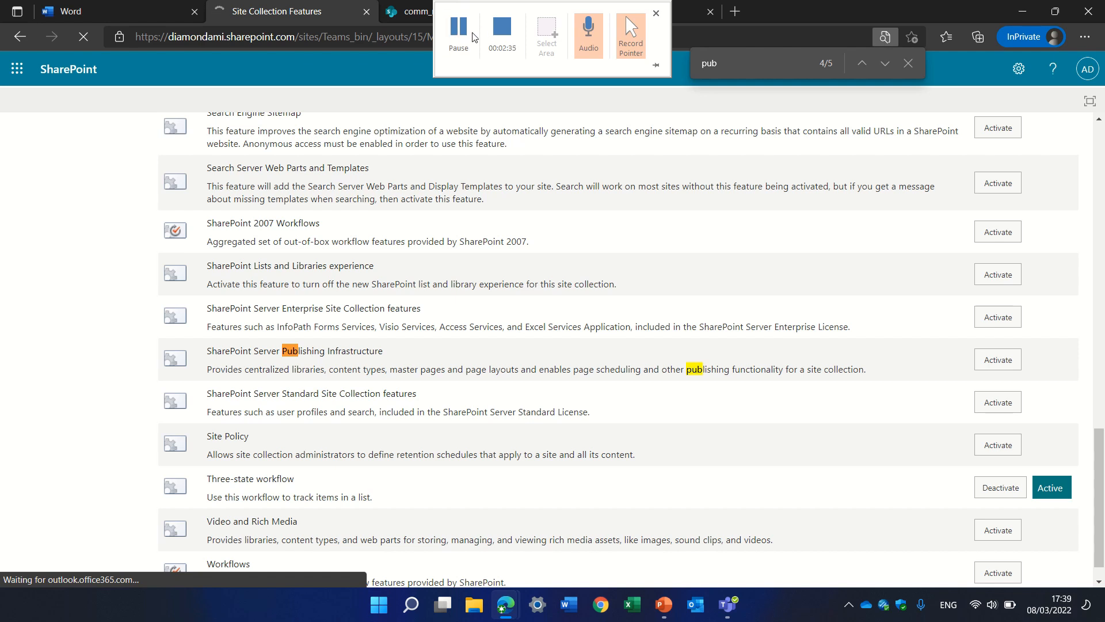
left_click(459, 31)
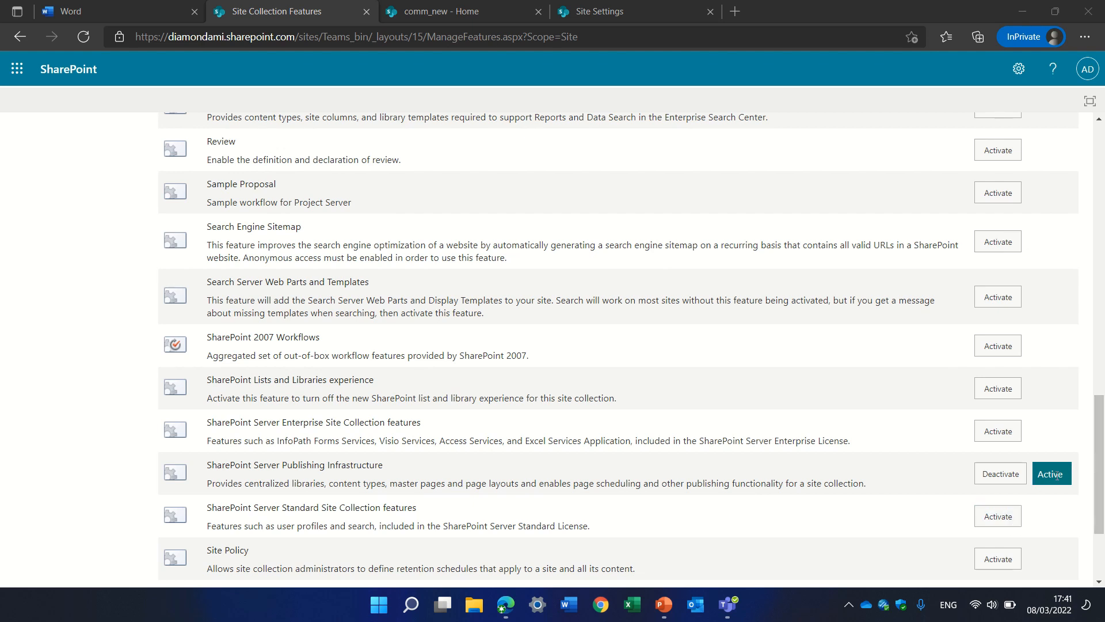
Return to the Teams_bin home page, review the lists and libraries in its site contents, and go back home
scroll(1087, 472, "up", 15)
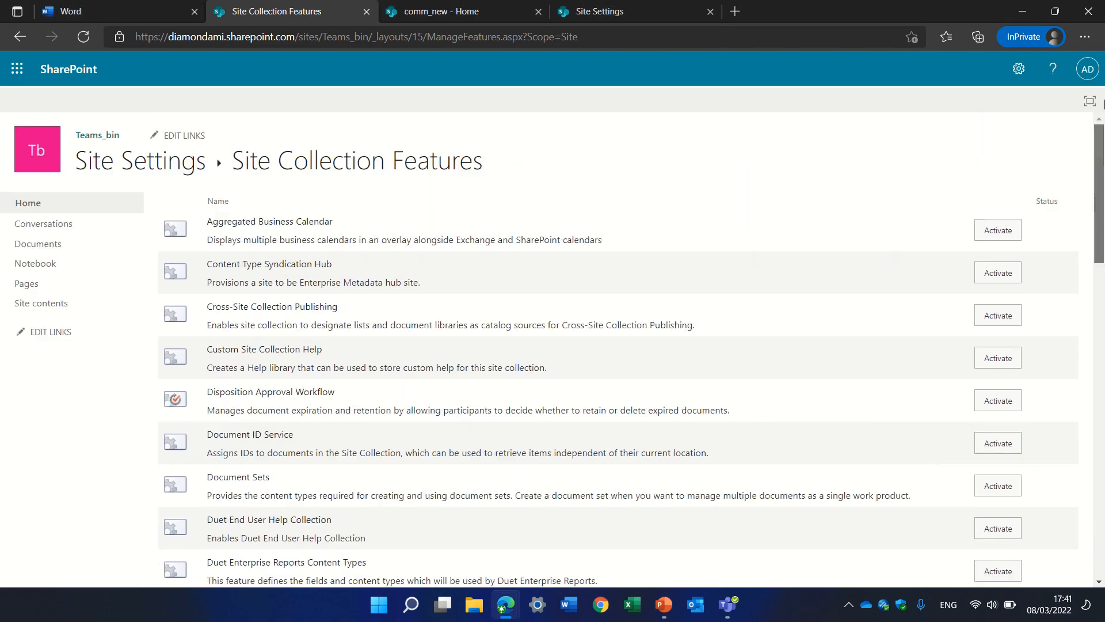
left_click(23, 204)
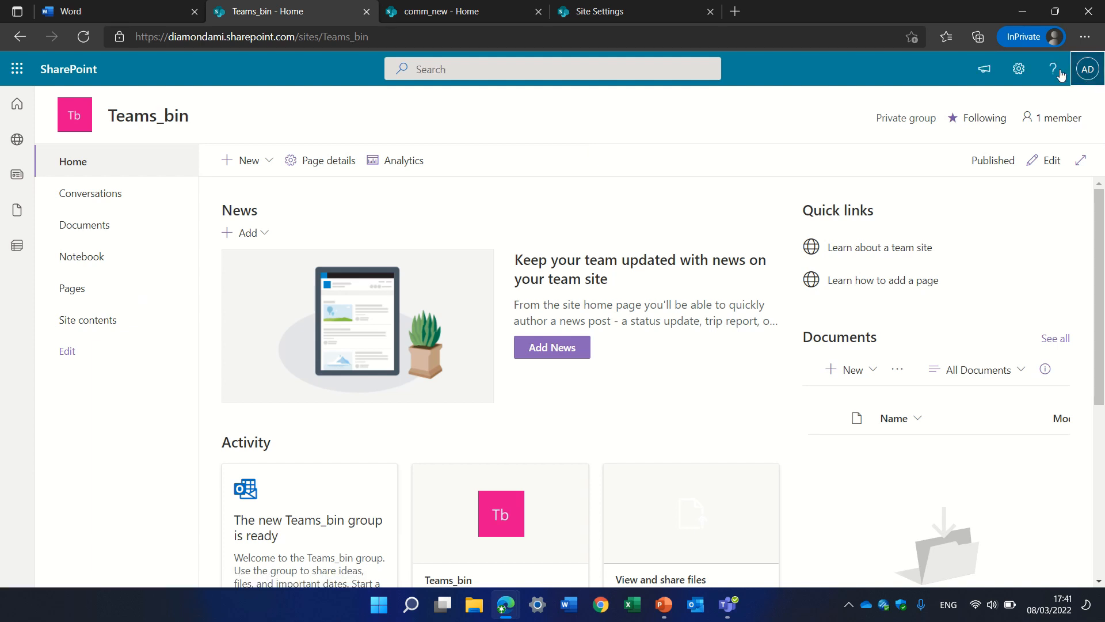
left_click(1087, 72)
left_click(1019, 69)
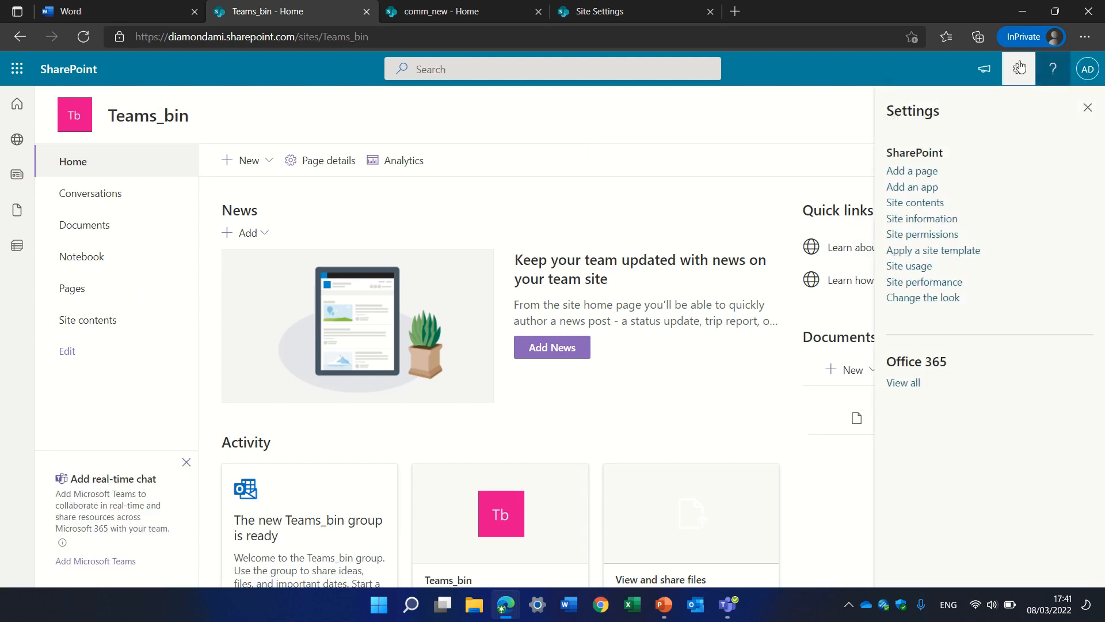
left_click(935, 205)
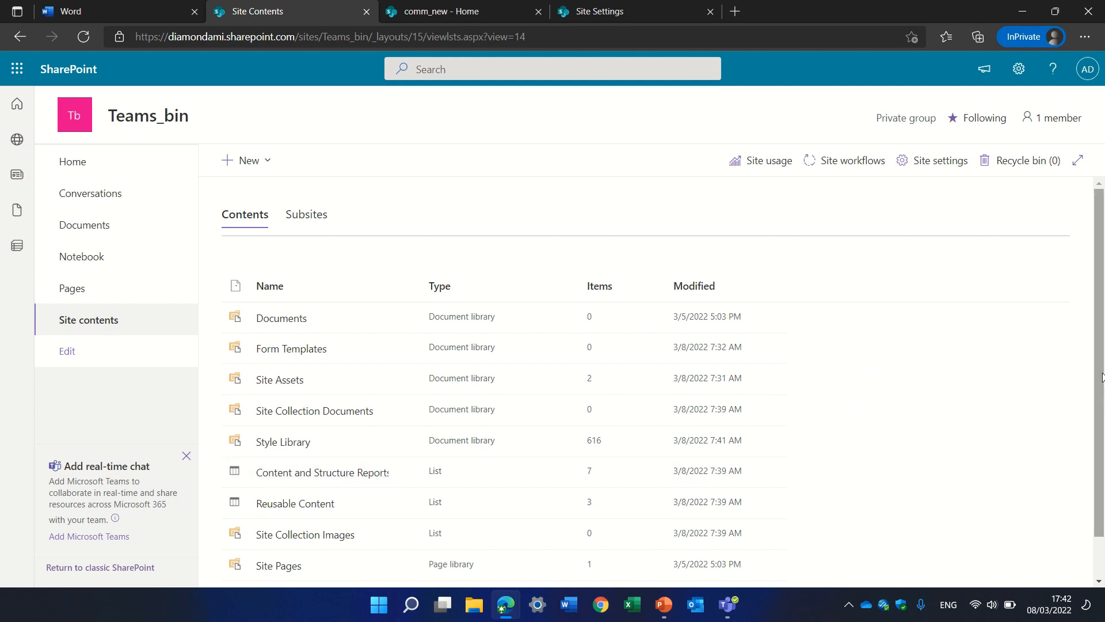
left_click_drag(1102, 377, 1102, 427)
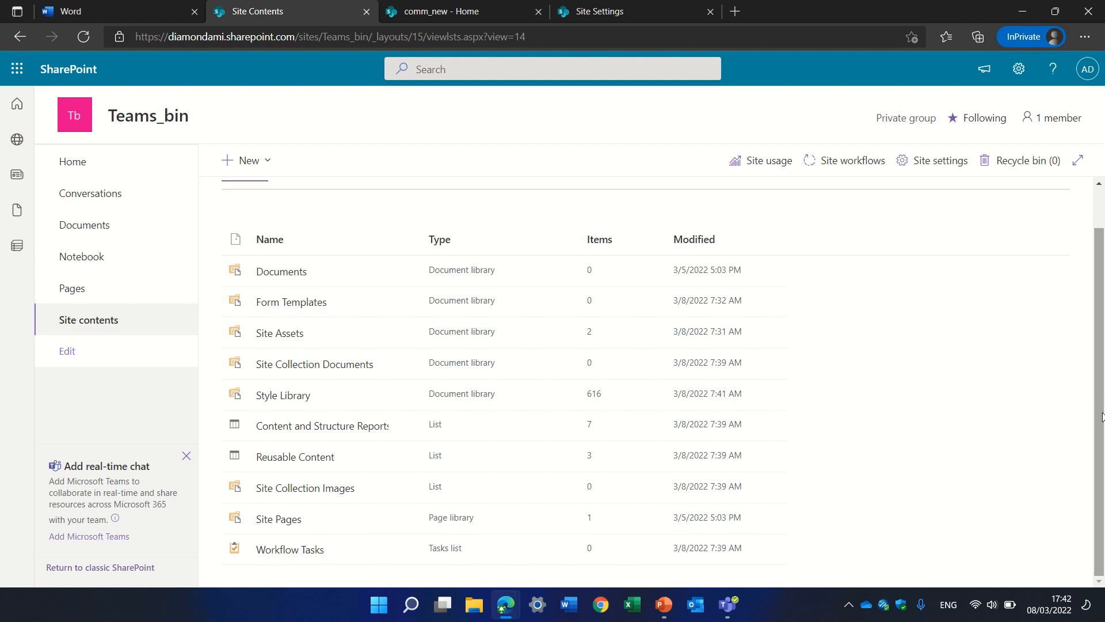
scroll(1101, 417, "up", 1)
left_click(88, 166)
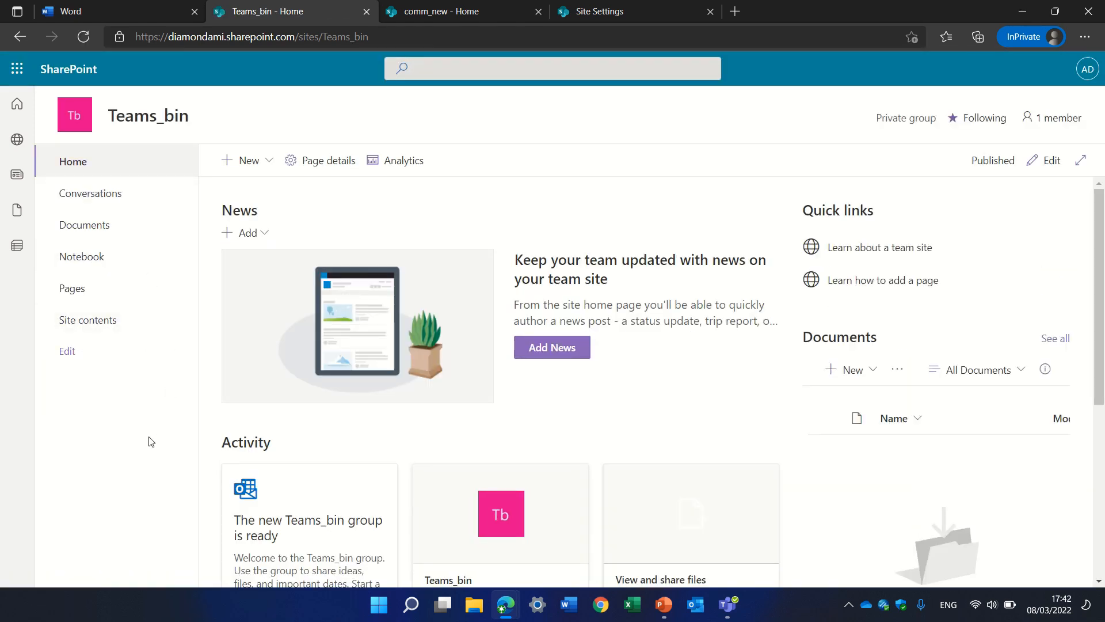
Open the Teams_bin site's navigation settings at the Structural Navigation editing and sorting section
left_click(67, 352)
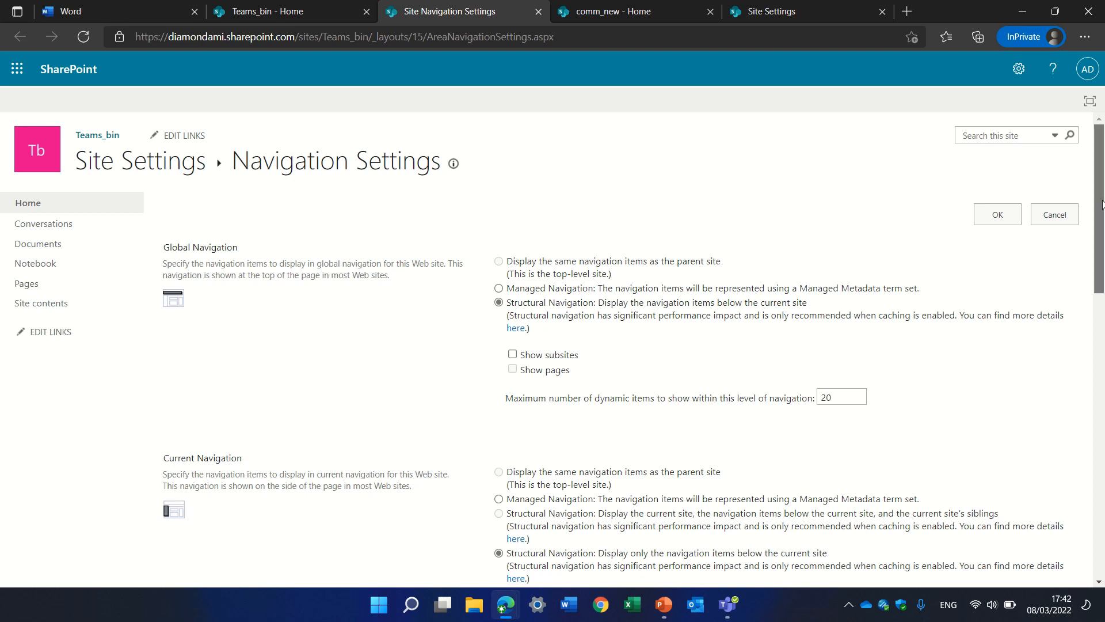
scroll(1103, 259, "down", 1)
scroll(576, 196, "down", 1)
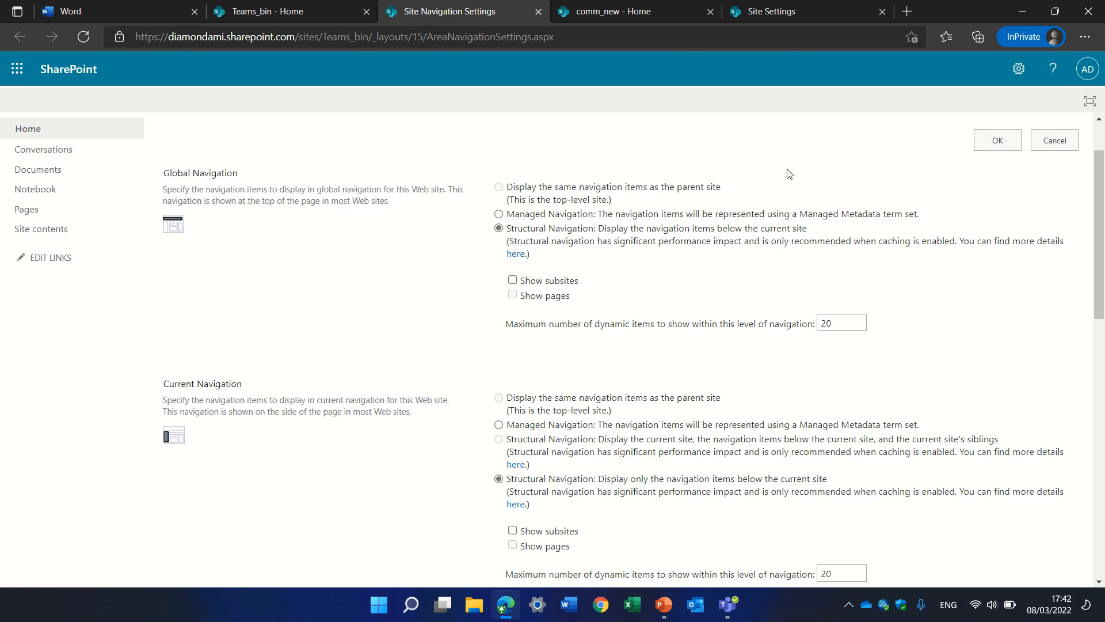
left_click_drag(1102, 247, 1078, 468)
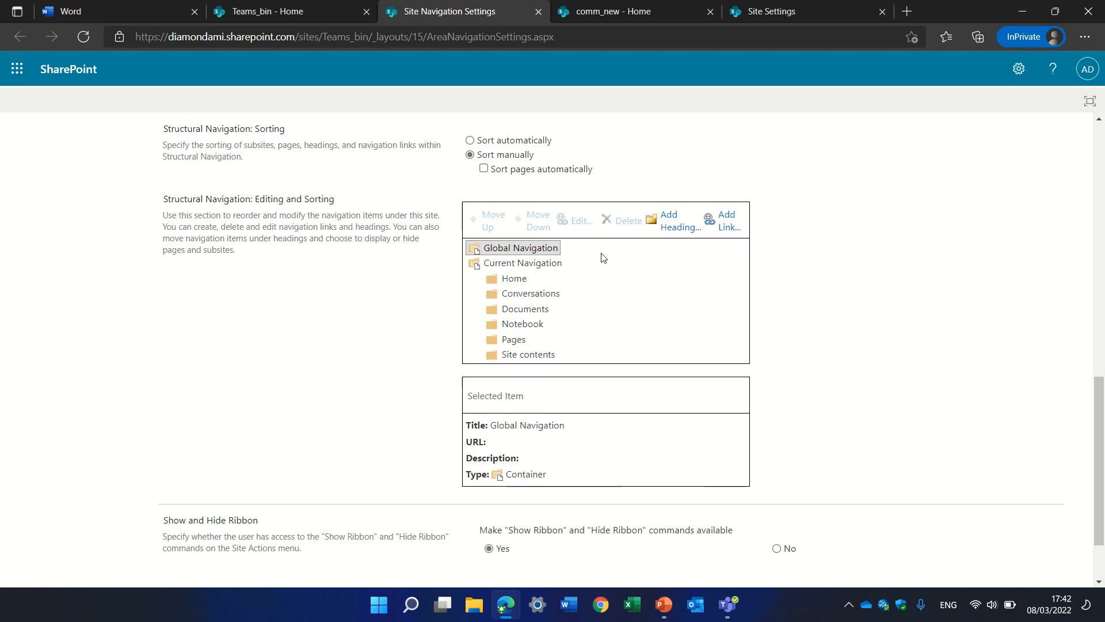
left_click(724, 224)
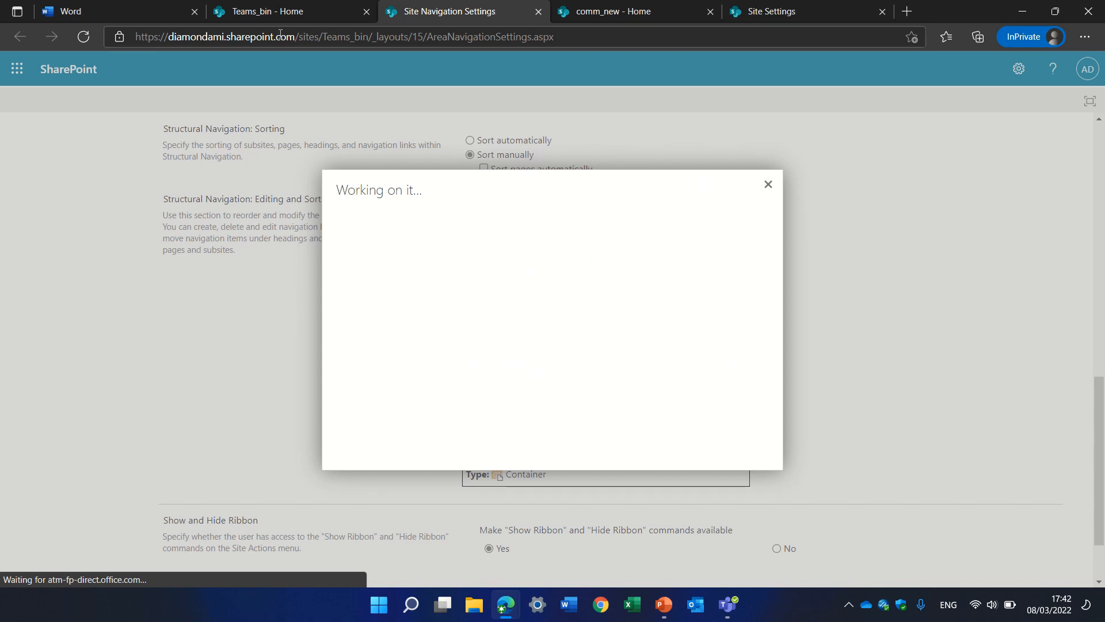
left_click_drag(300, 36, 65, 64)
key("ctrl+c")
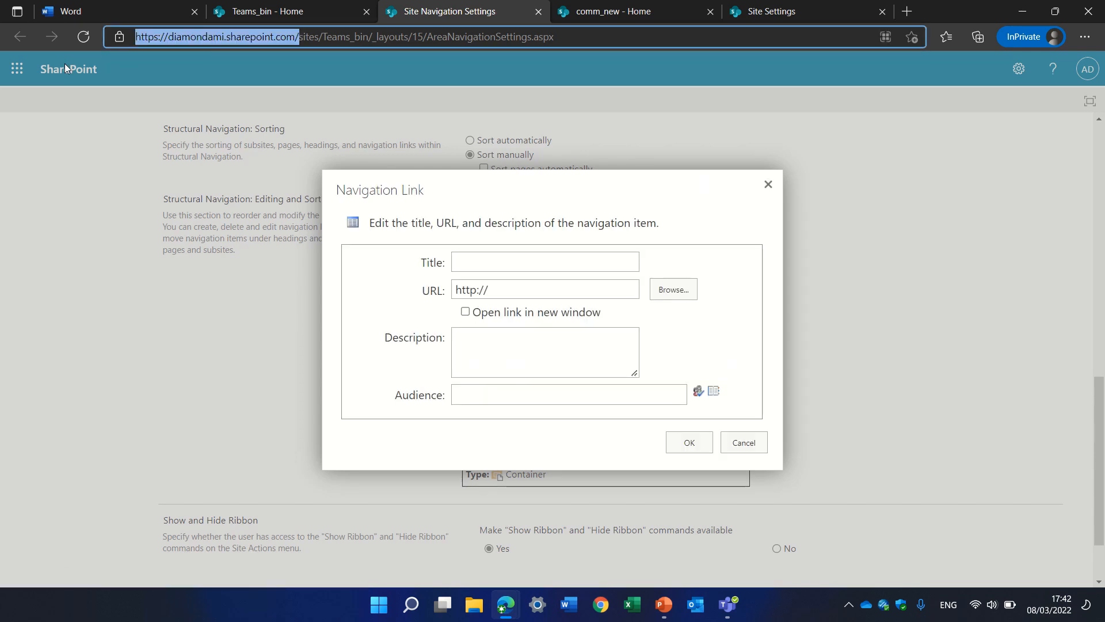
left_click(482, 270)
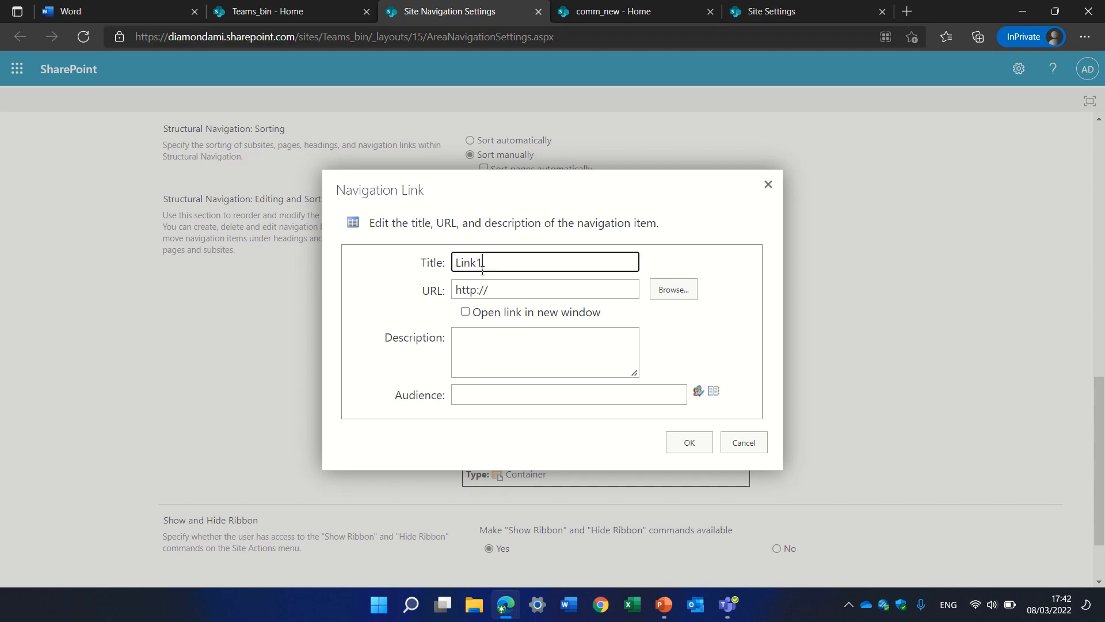
type("Link1")
key("Tab")
key("ctrl+v")
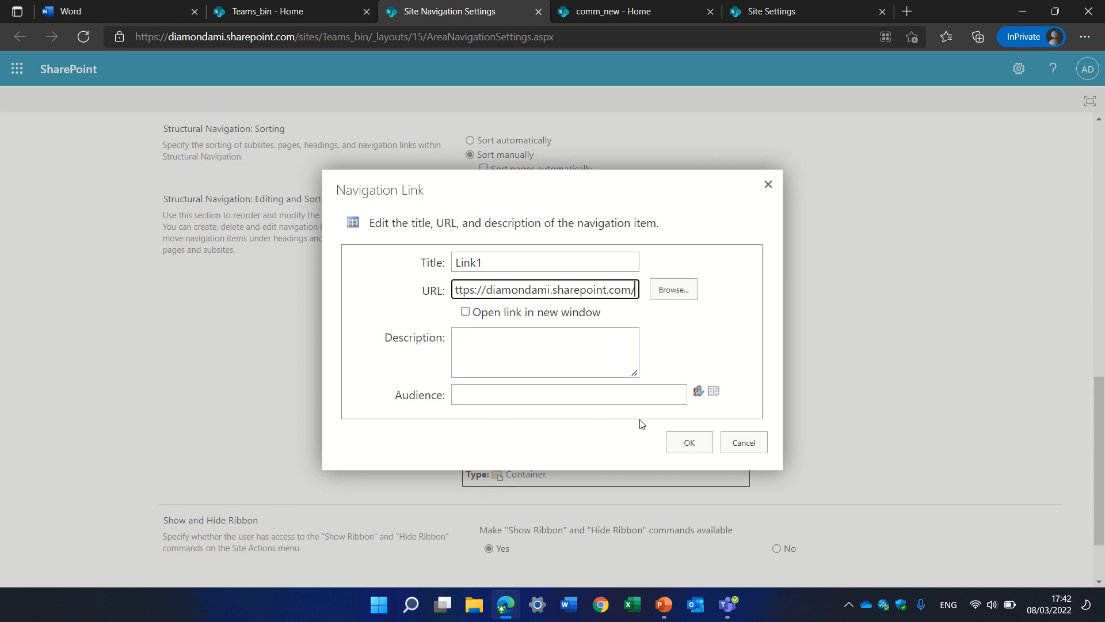
left_click(707, 455)
left_click(698, 449)
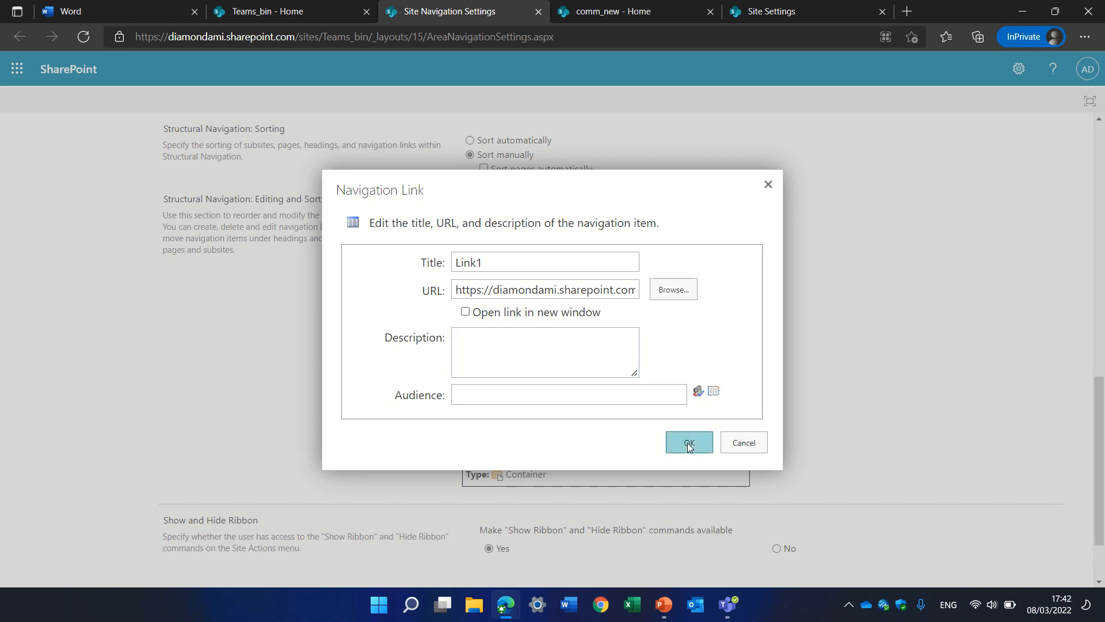
left_click(687, 443)
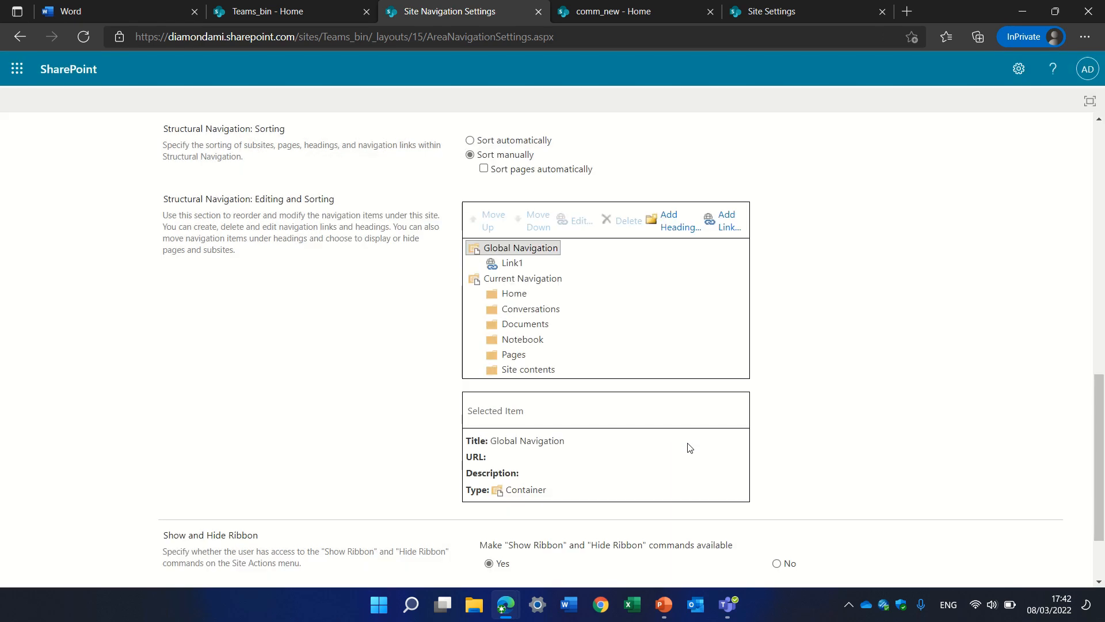
Examine the details and available editing options of Link1 and of the Home heading under Current Navigation
left_click(512, 265)
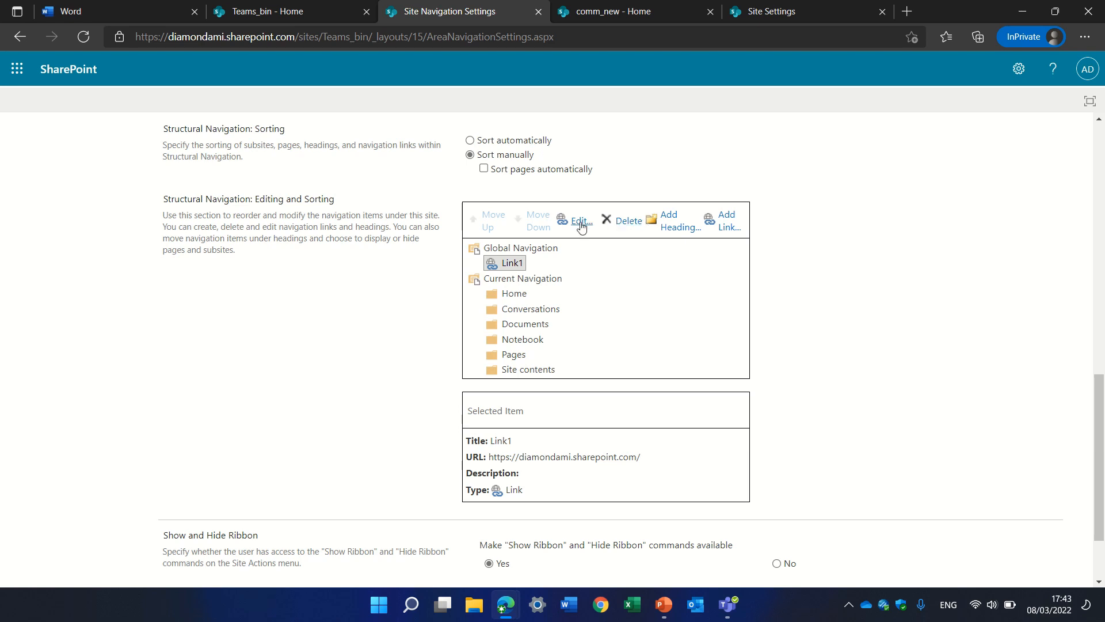
left_click(513, 264)
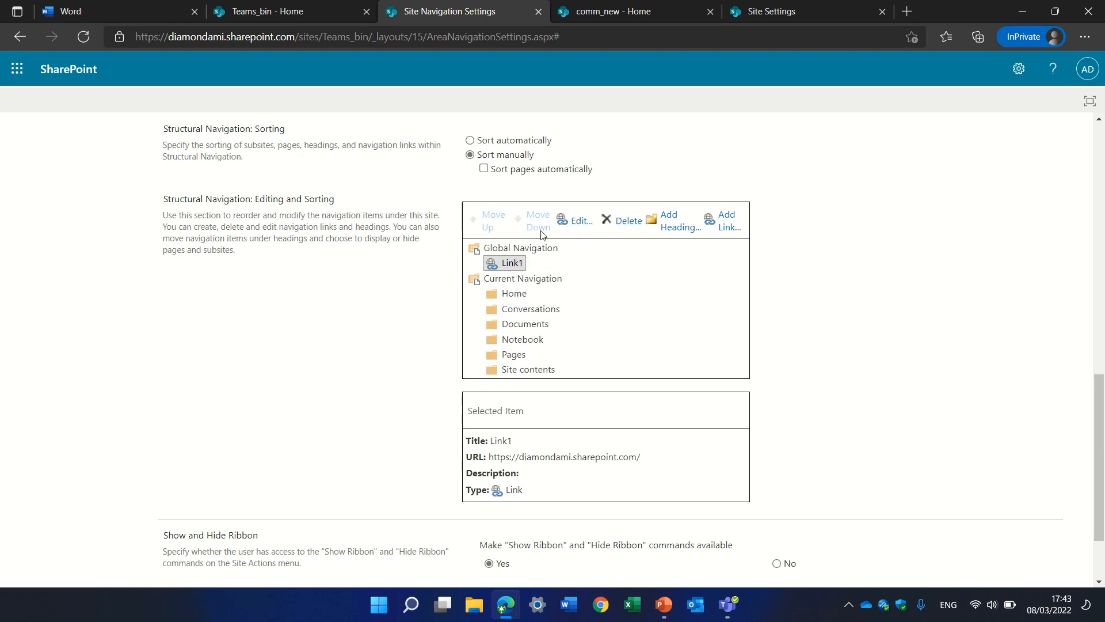
left_click(523, 293)
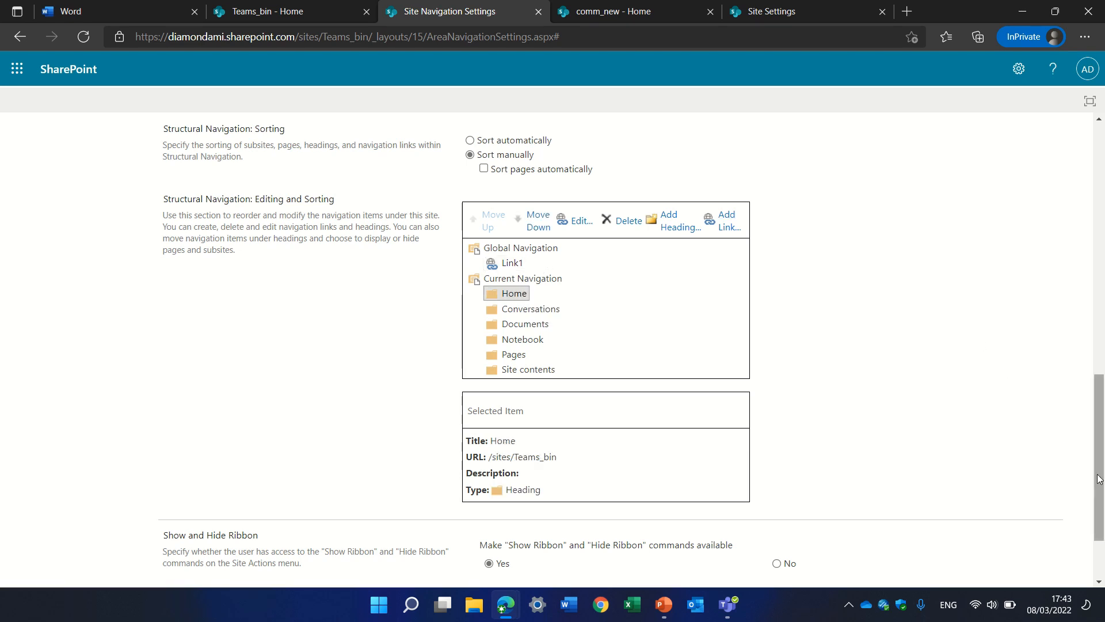
Save the navigation settings containing Link1 and return to the Teams_bin home page
scroll(1100, 479, "down", 2)
left_click(999, 522)
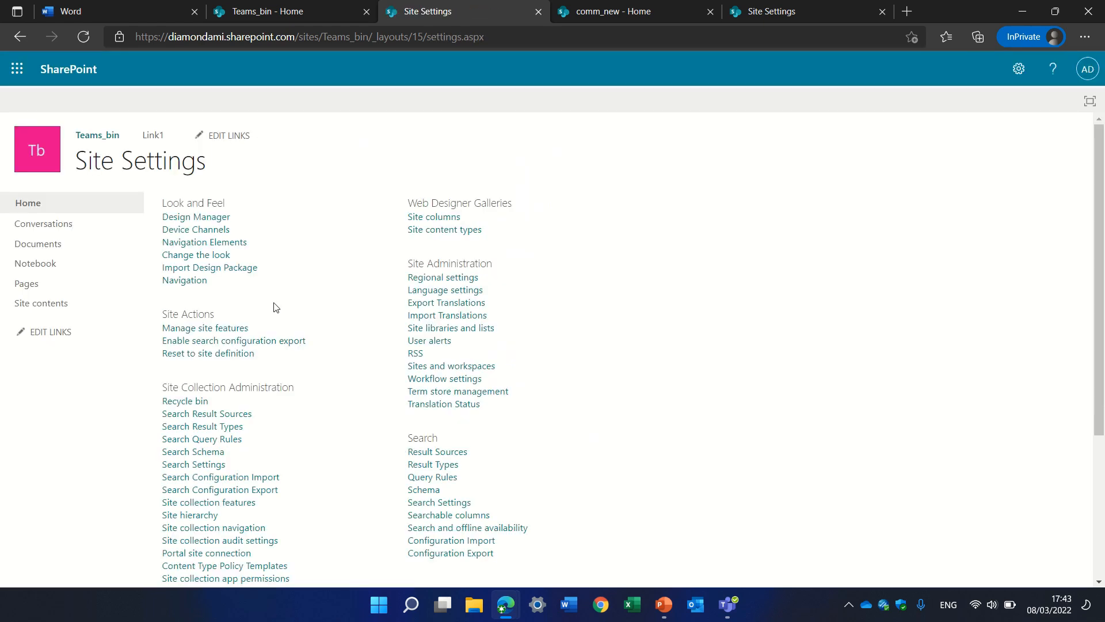
left_click(30, 203)
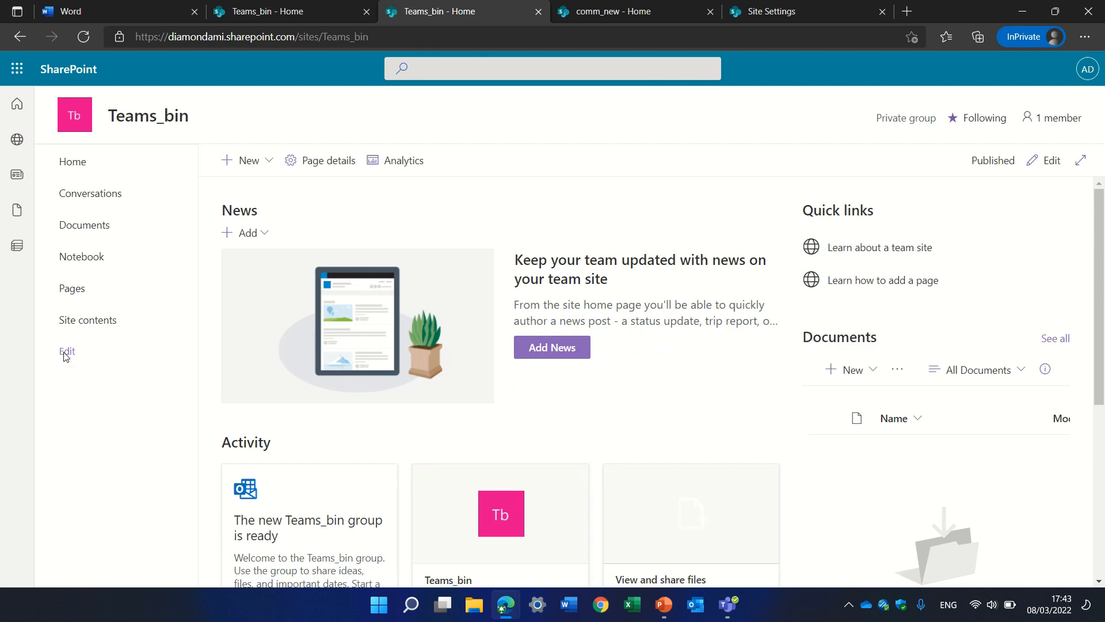
Open the site's navigation settings from the home page navigation and delete Link1 from Global Navigation
left_click(67, 352)
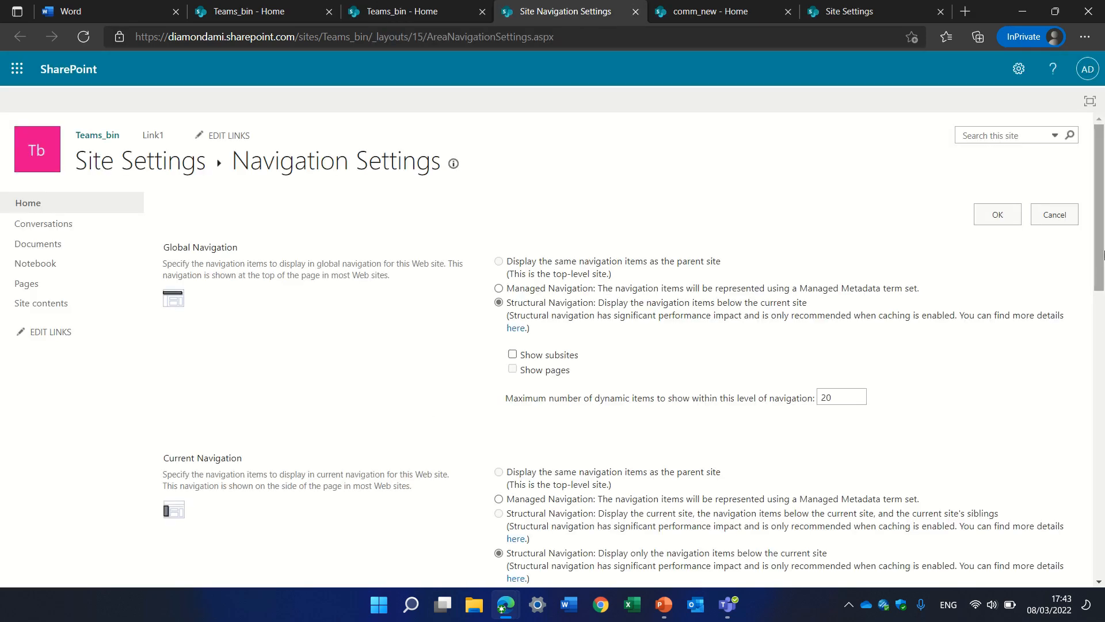
scroll(685, 276, "down", 10)
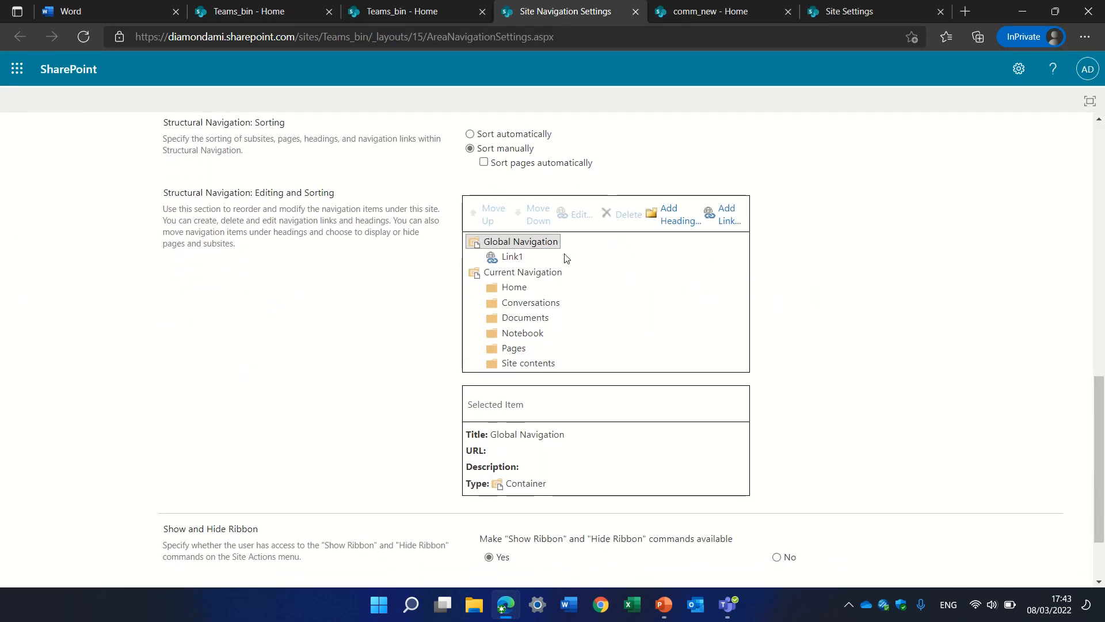
left_click(512, 257)
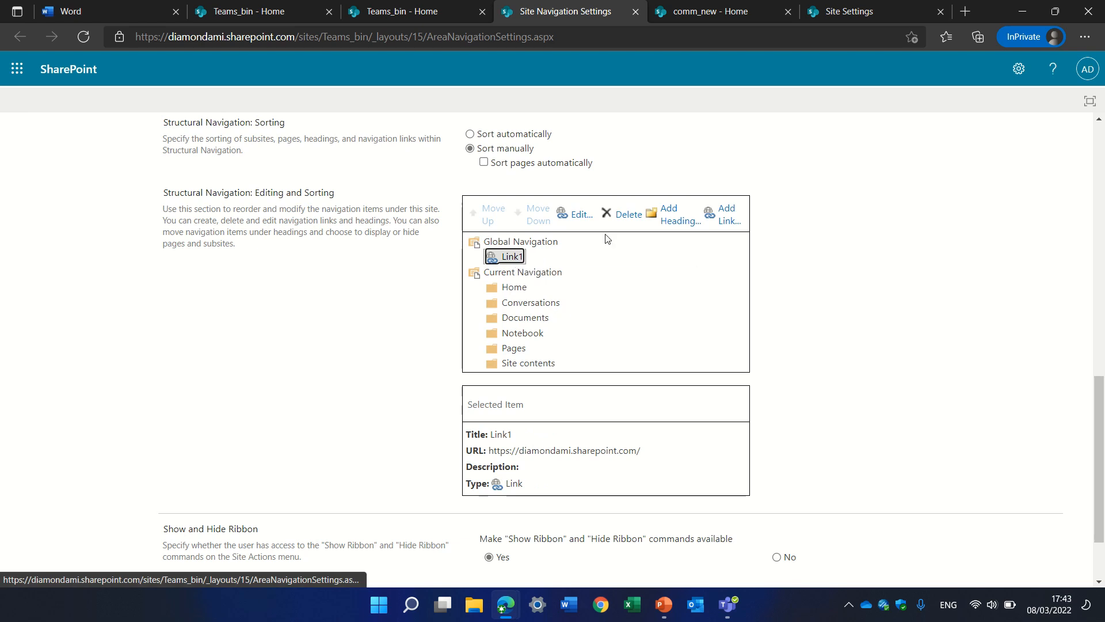
left_click(626, 215)
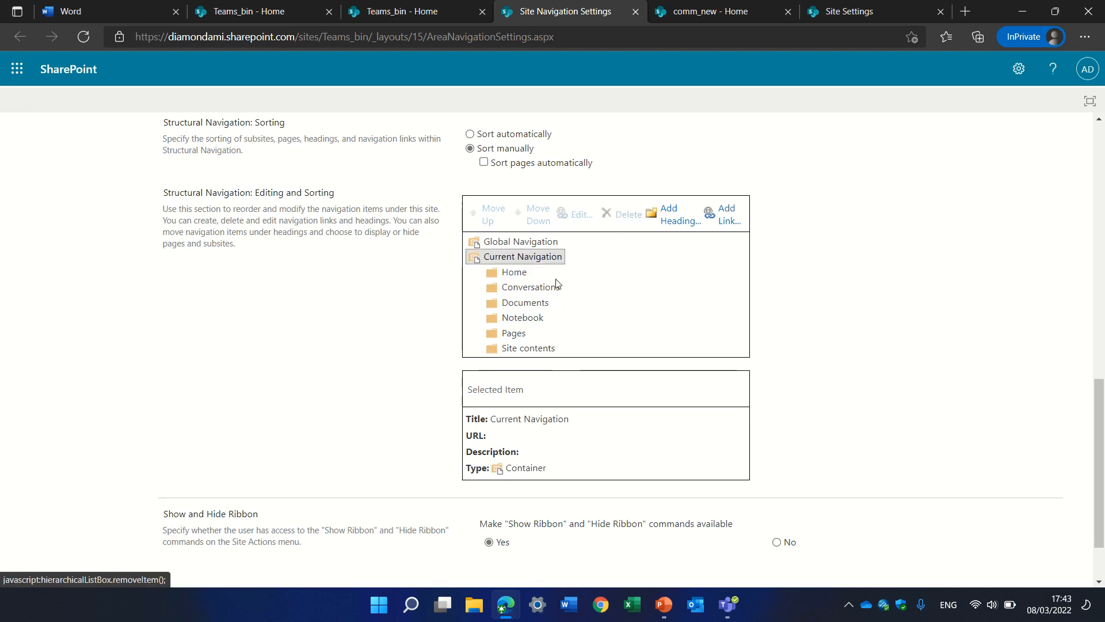
left_click(512, 273)
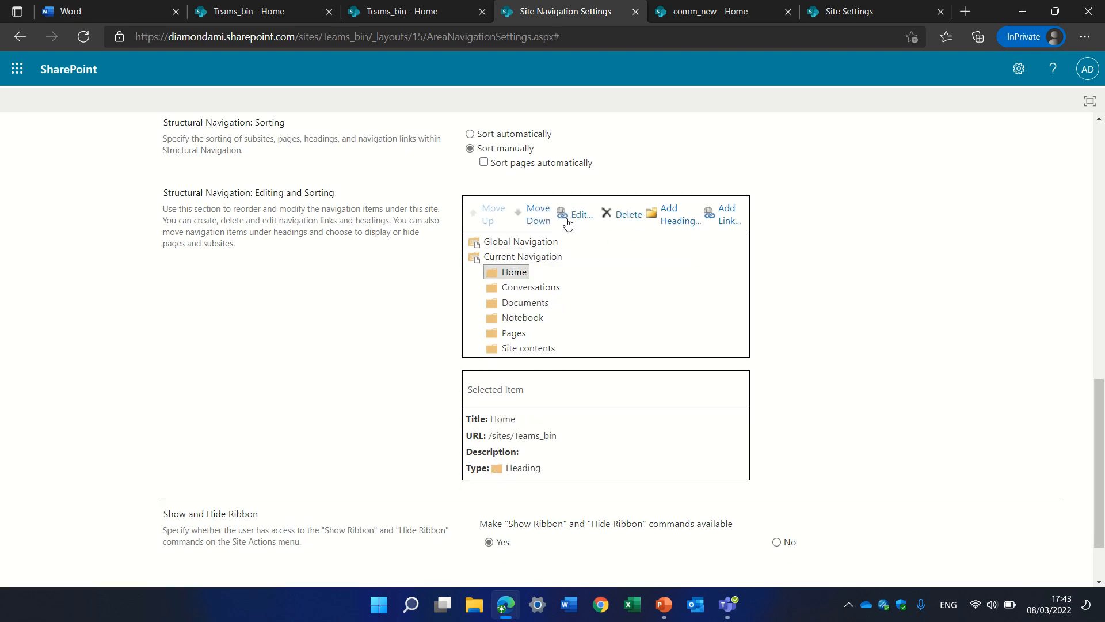
left_click(728, 220)
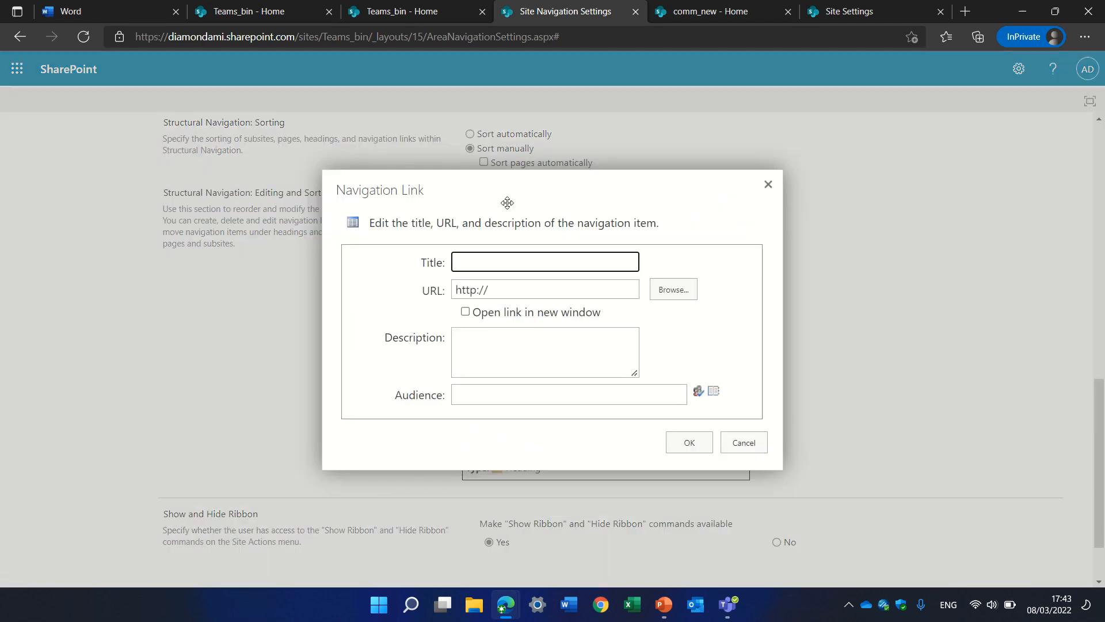
type("test1")
key("Tab")
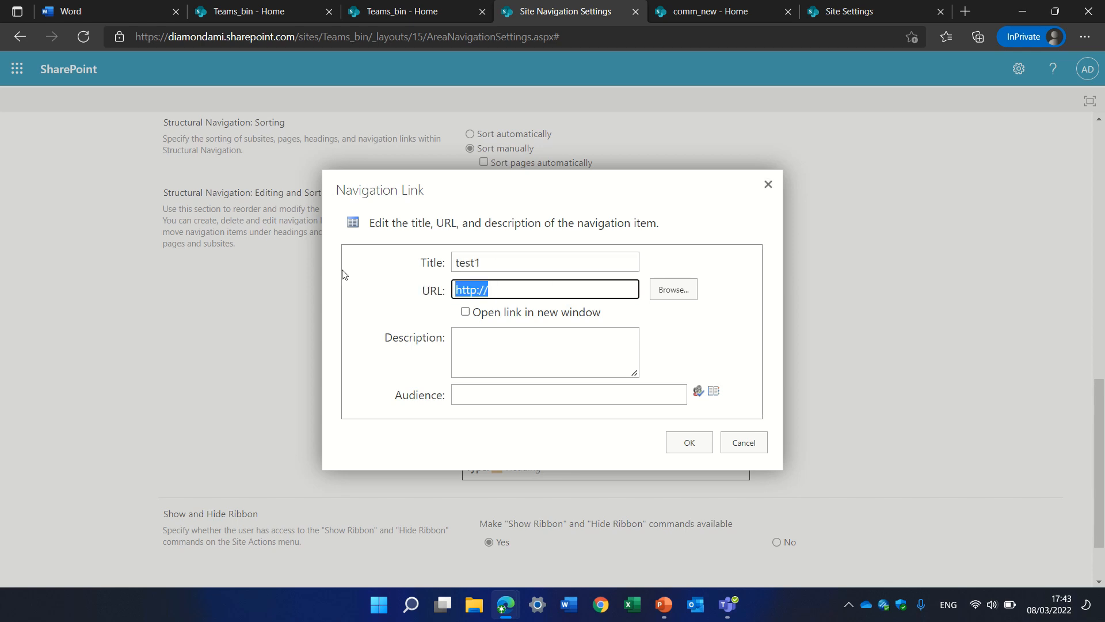
type("https://diamondami.sharepoint.com/")
left_click(465, 312)
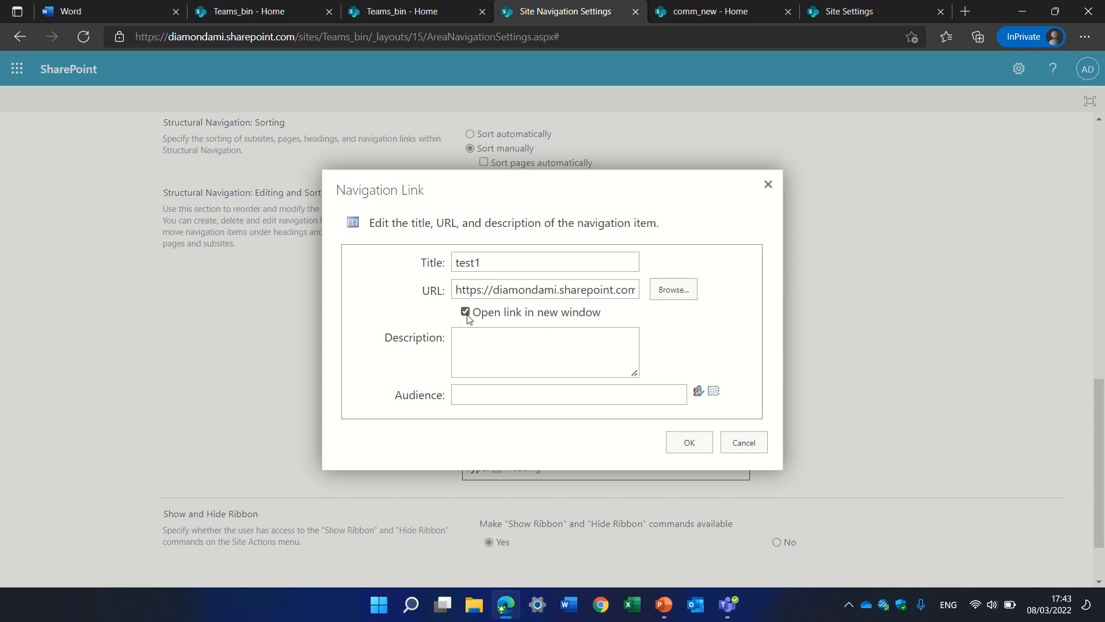
left_click(689, 444)
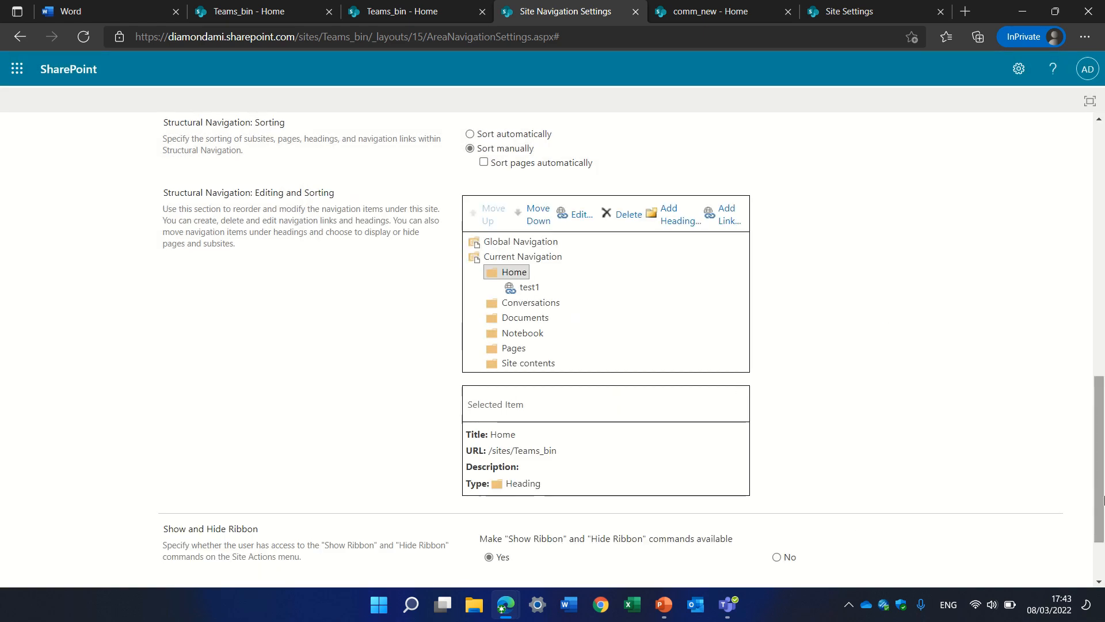
Move the test1 link down out of the Home heading so it sits directly below Home at the same level
scroll(858, 535, "down", 2)
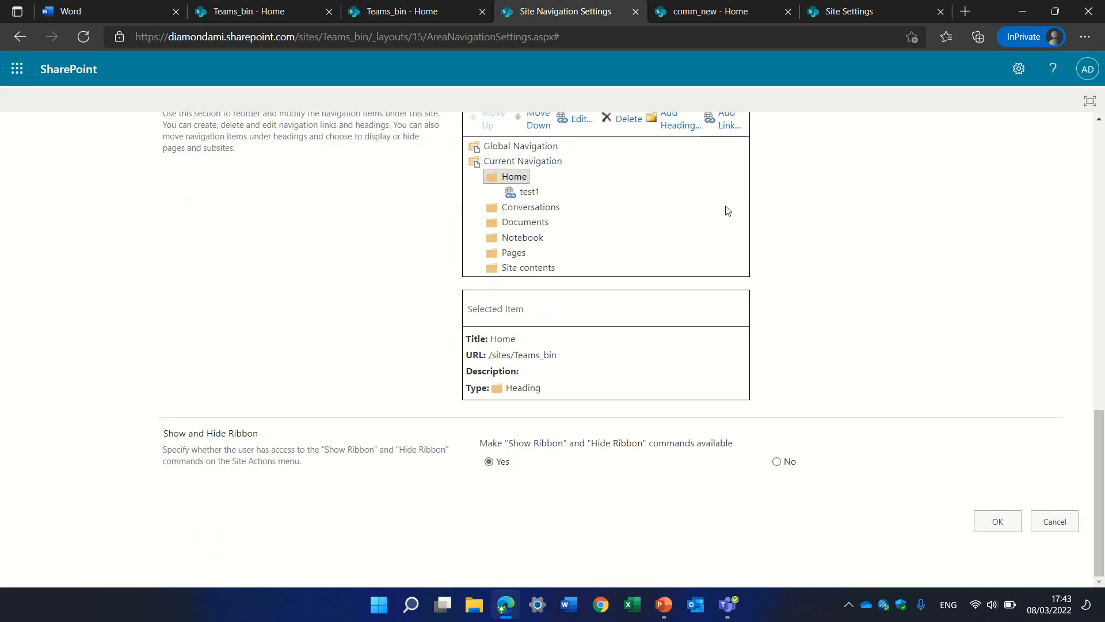
left_click_drag(1098, 444, 1098, 381)
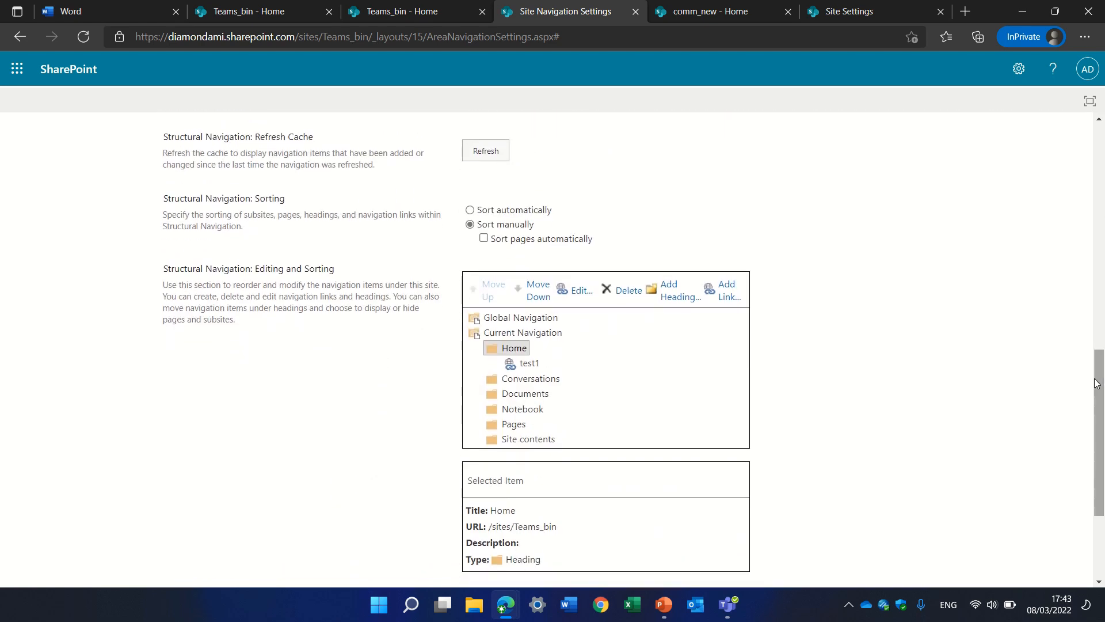
left_click(525, 363)
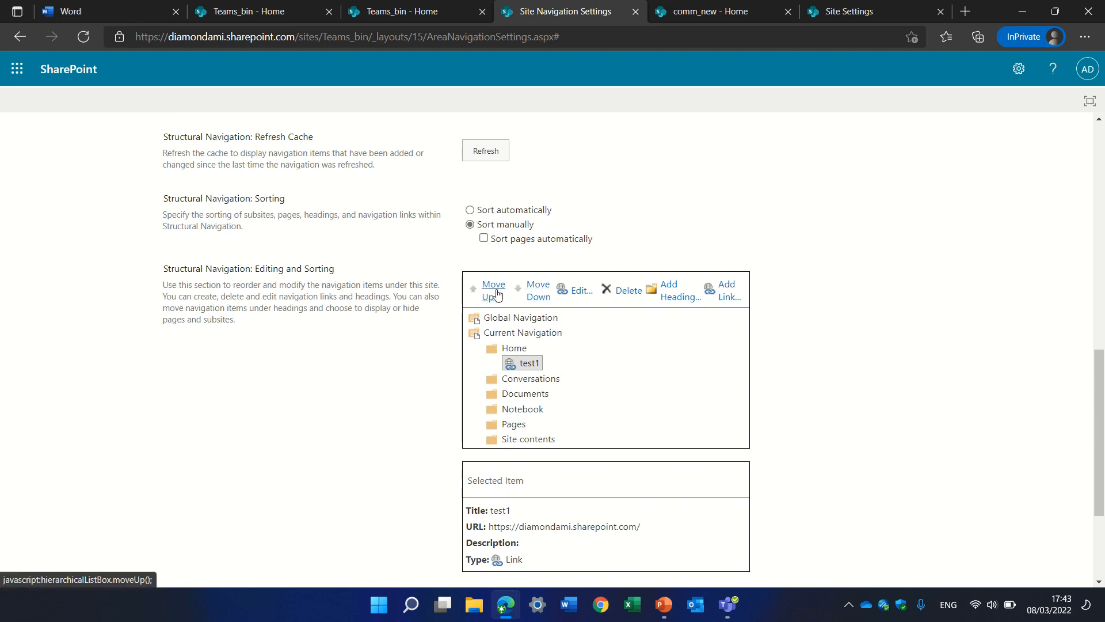
left_click(533, 298)
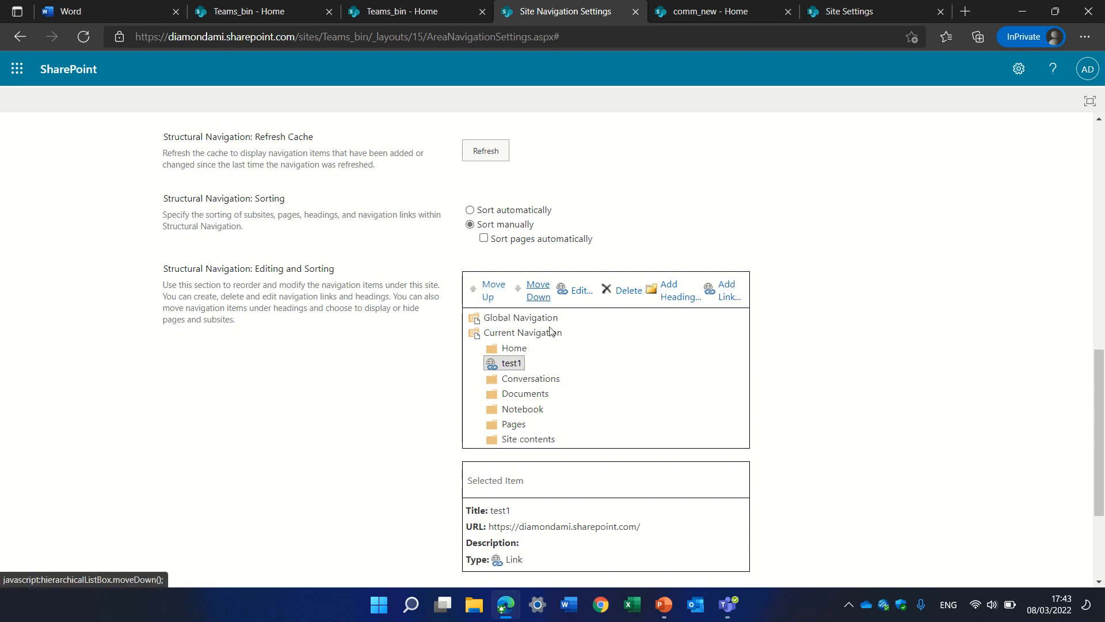
Save the navigation settings with the test1 link and go back to the Teams_bin home page
scroll(1100, 525, "down", 3)
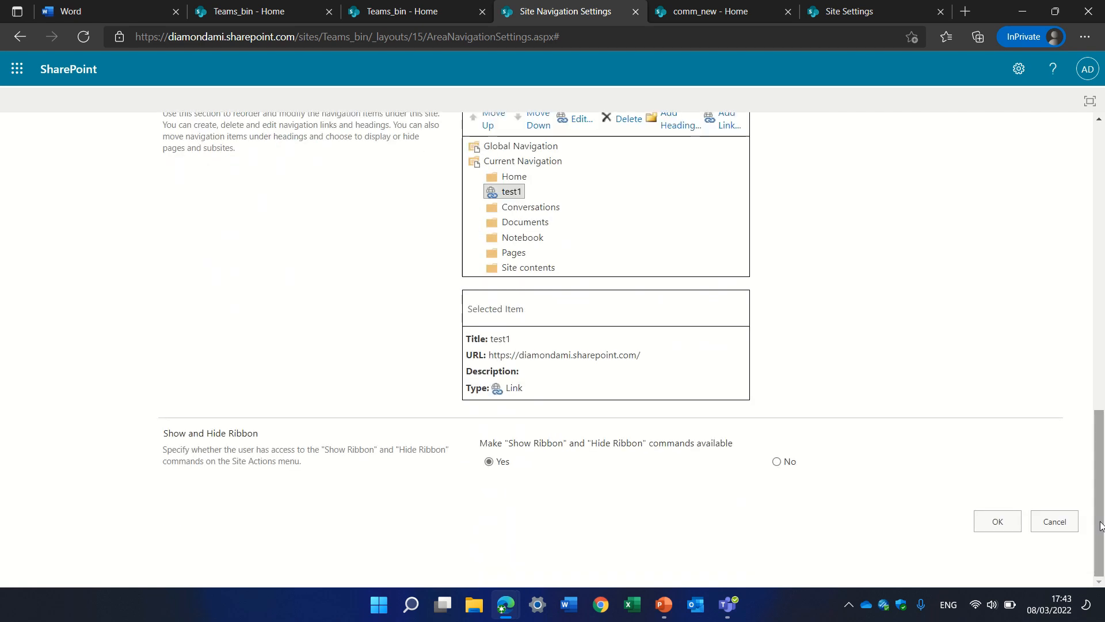
left_click(991, 524)
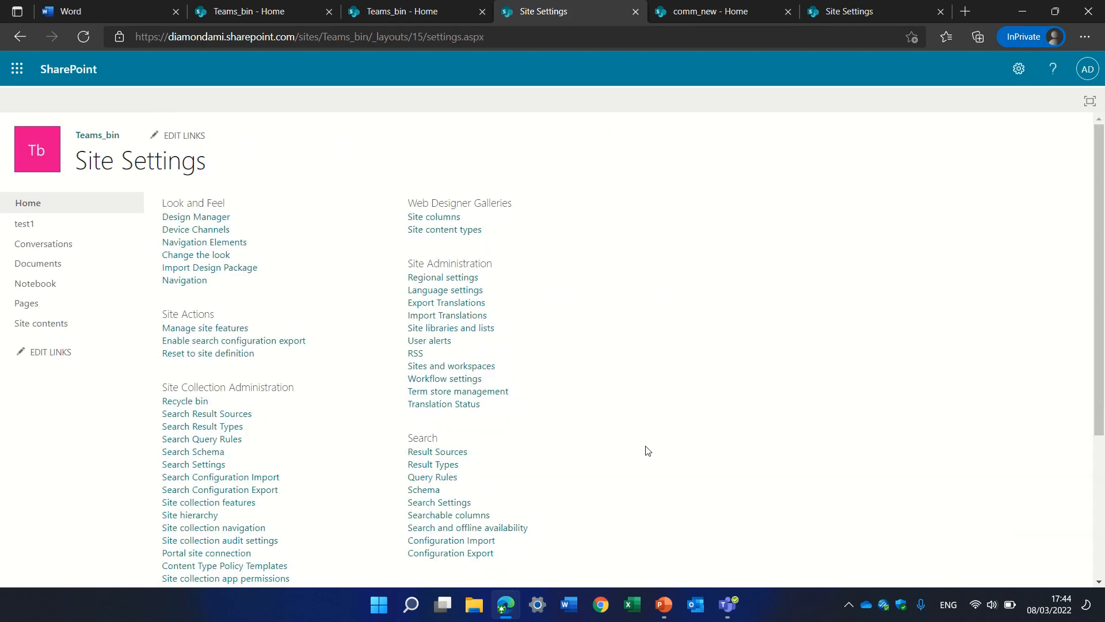
left_click(26, 207)
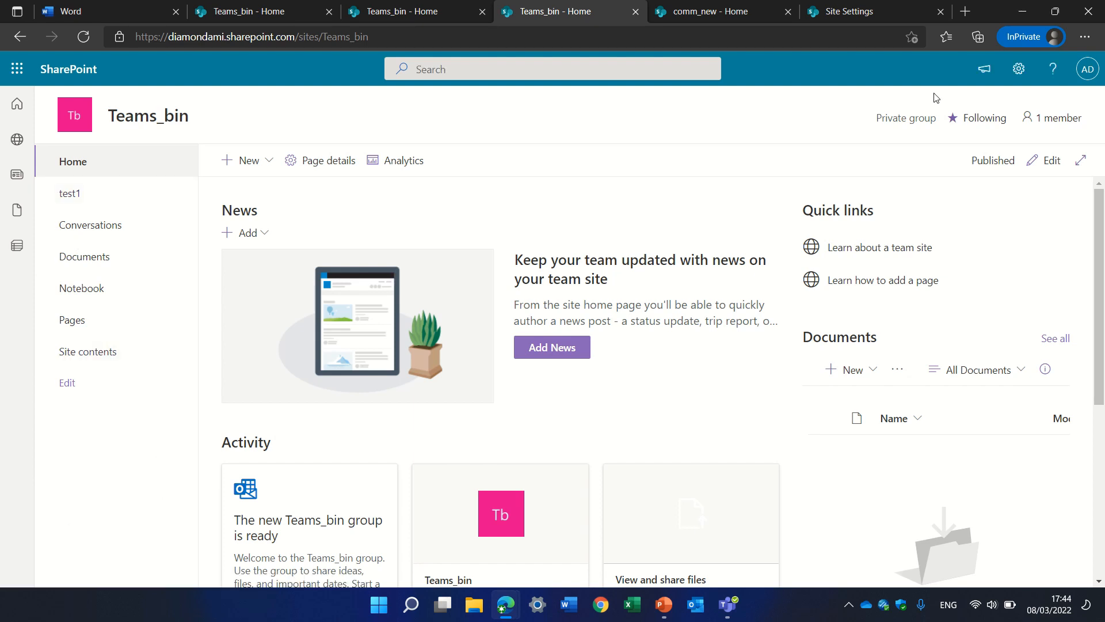
Review the Change the look options available in the site settings, and close them without making changes
left_click(1020, 72)
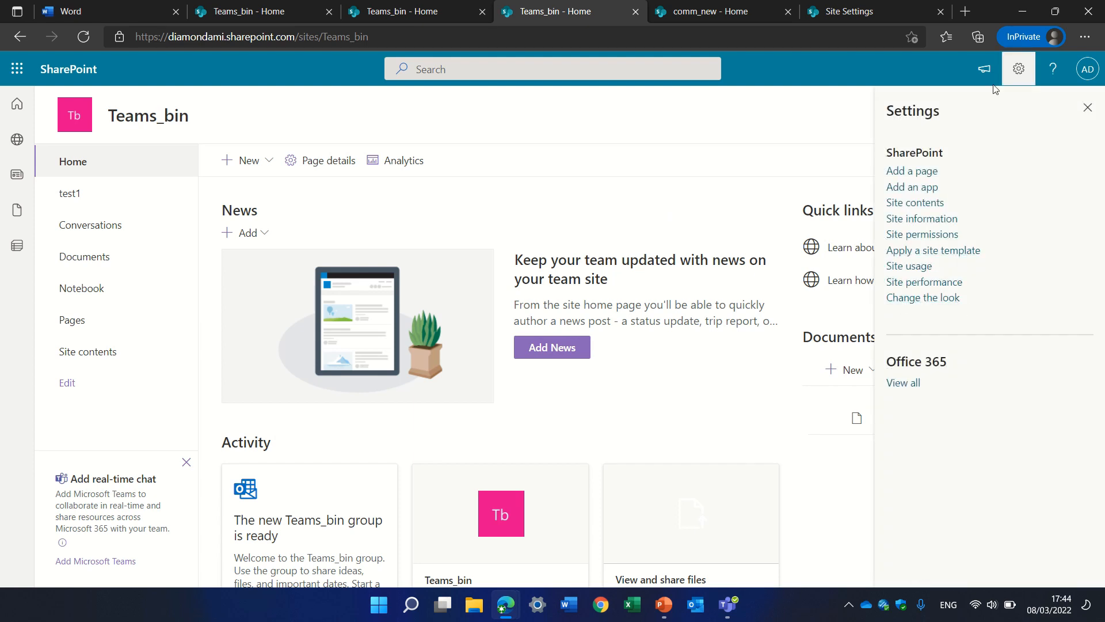
left_click(928, 298)
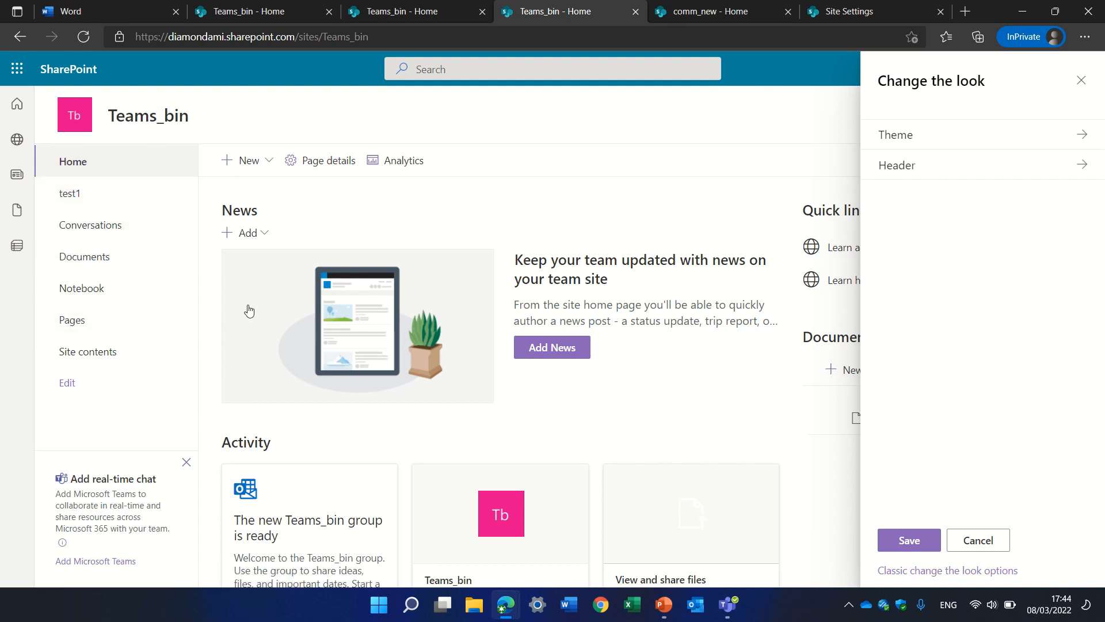
left_click(1079, 81)
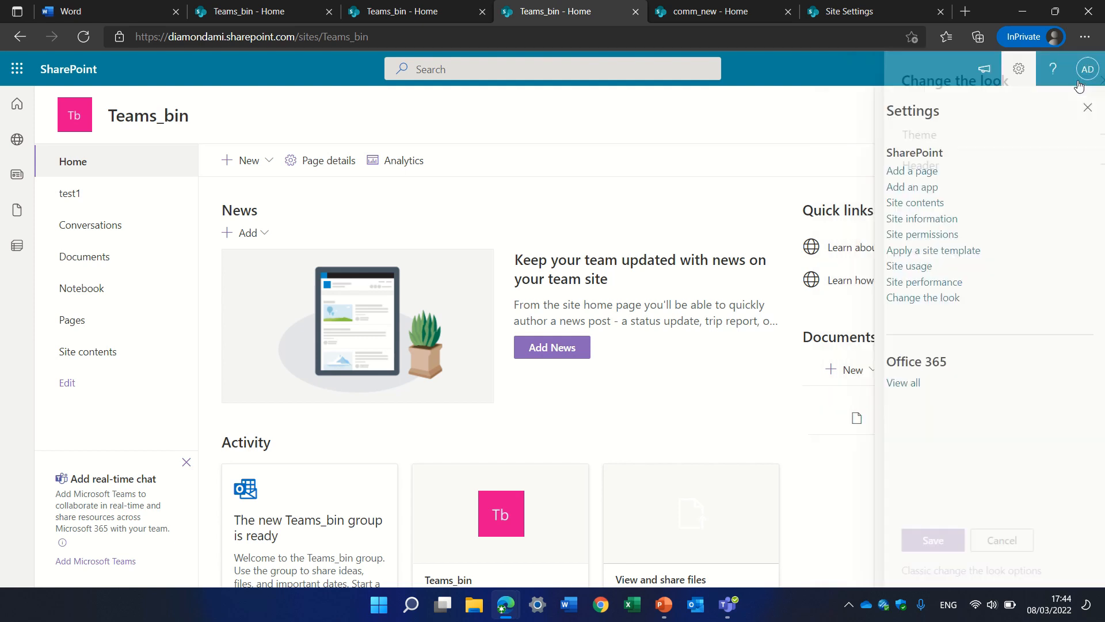
left_click(1086, 109)
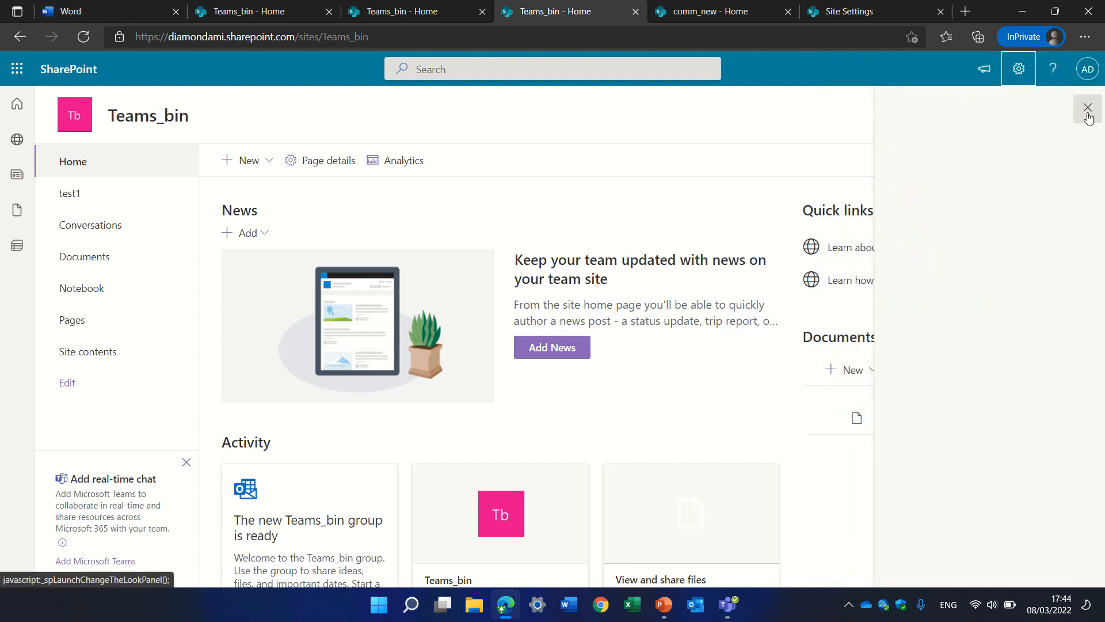